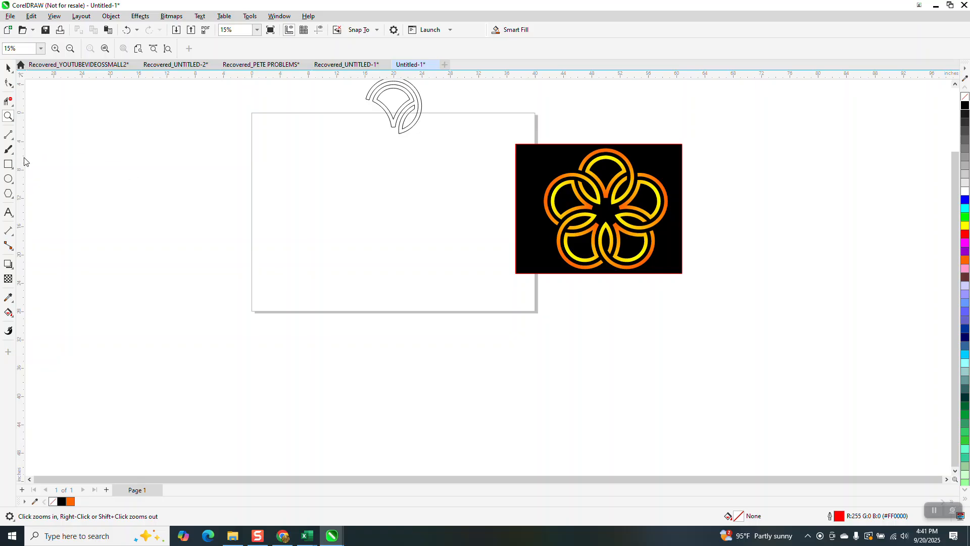
Step: Draw a circle on the page, size it to 10 inches in diameter, and centre it on the page
{"action": "scroll", "coordinate": [382, 161], "scroll_direction": "down", "scroll_amount": 1}
{"action": "left_click_drag", "start_coordinate": [362, 91], "coordinate": [428, 147]}
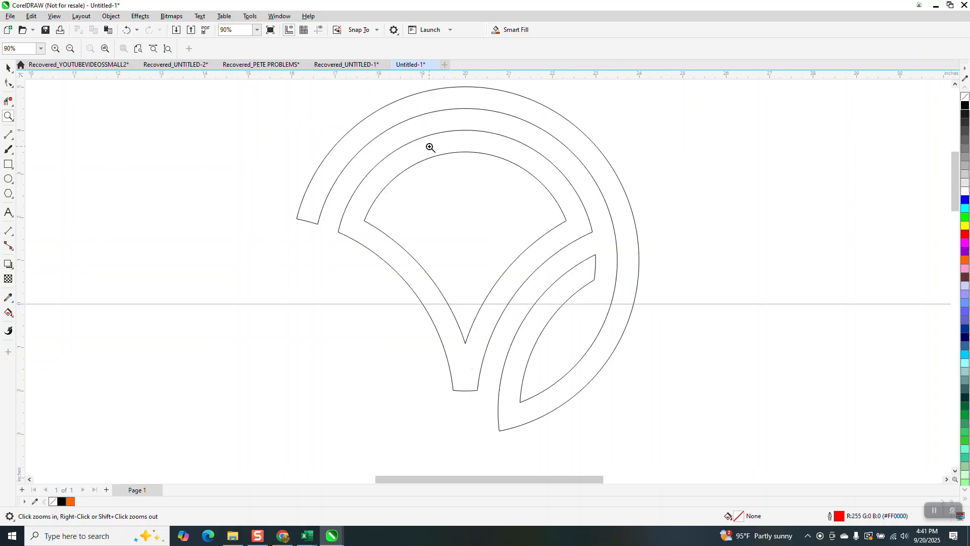
{"action": "scroll", "coordinate": [426, 139], "scroll_direction": "down", "scroll_amount": 4}
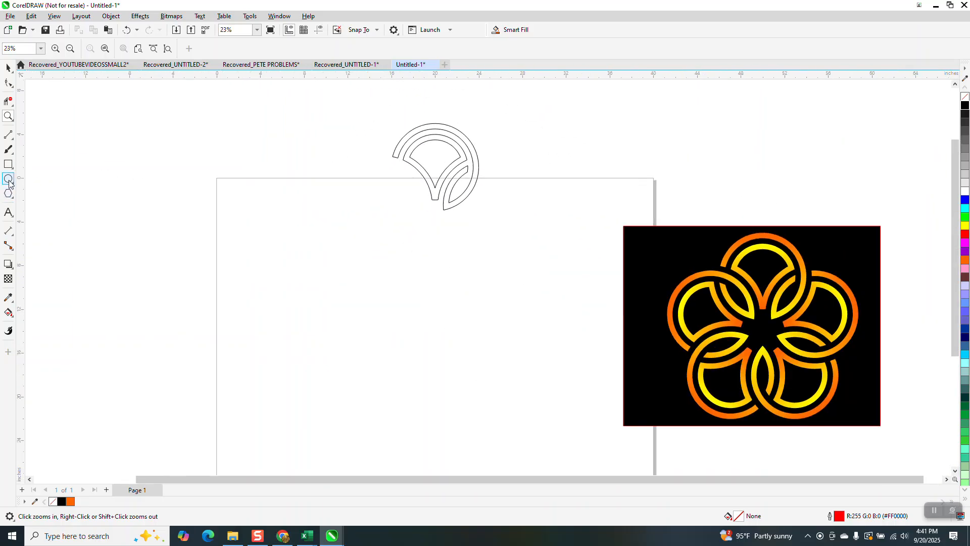
{"action": "left_click", "coordinate": [8, 179]}
{"action": "left_click_drag", "start_coordinate": [498, 280], "coordinate": [375, 409]}
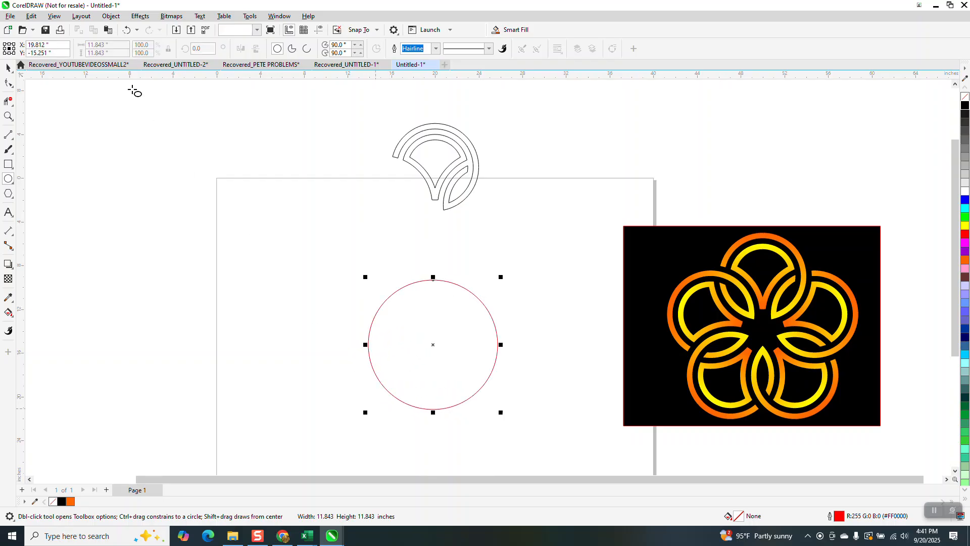
{"action": "left_click_drag", "start_coordinate": [121, 46], "coordinate": [31, 62]}
{"action": "type", "text": "10"}
{"action": "key", "text": "Return"}
{"action": "key", "text": "p"}
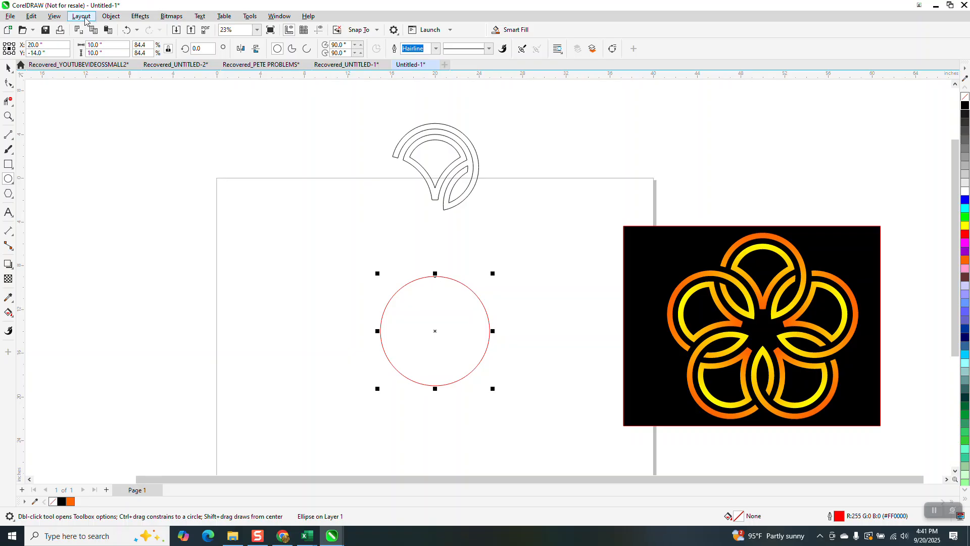
Step: Apply an inside contour of 5 steps with a 0.5 inch offset to the circle and break the contour apart
{"action": "left_click", "coordinate": [140, 15]}
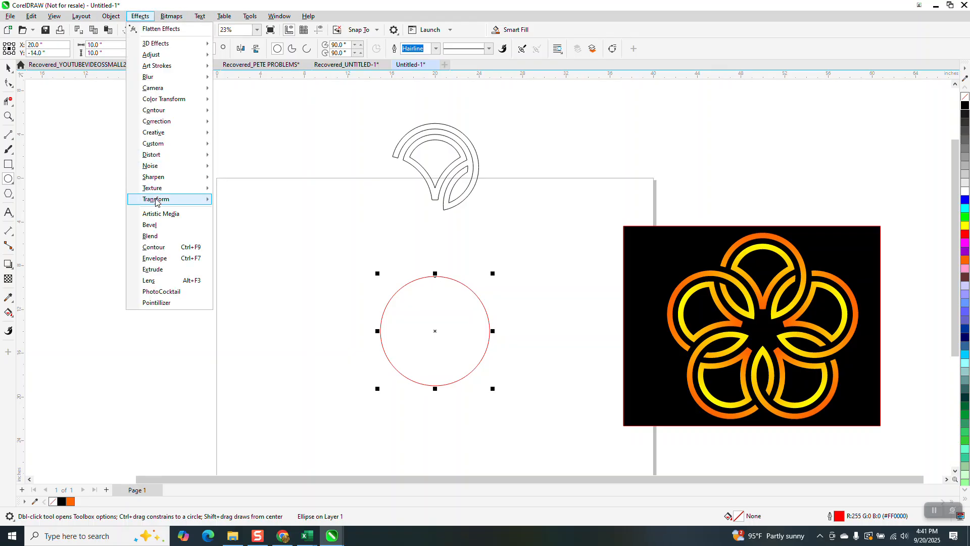
{"action": "left_click", "coordinate": [157, 251]}
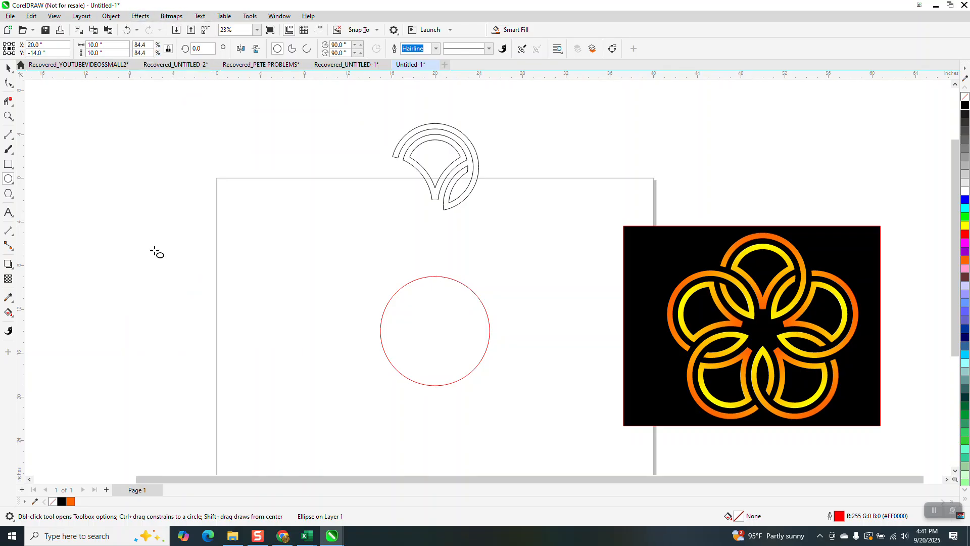
{"action": "left_click", "coordinate": [876, 122]}
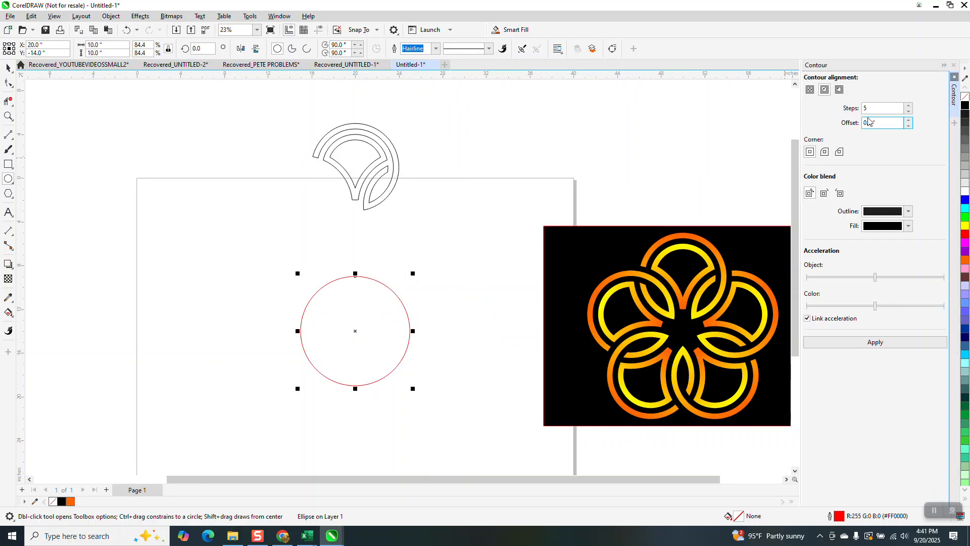
{"action": "left_click", "coordinate": [877, 345]}
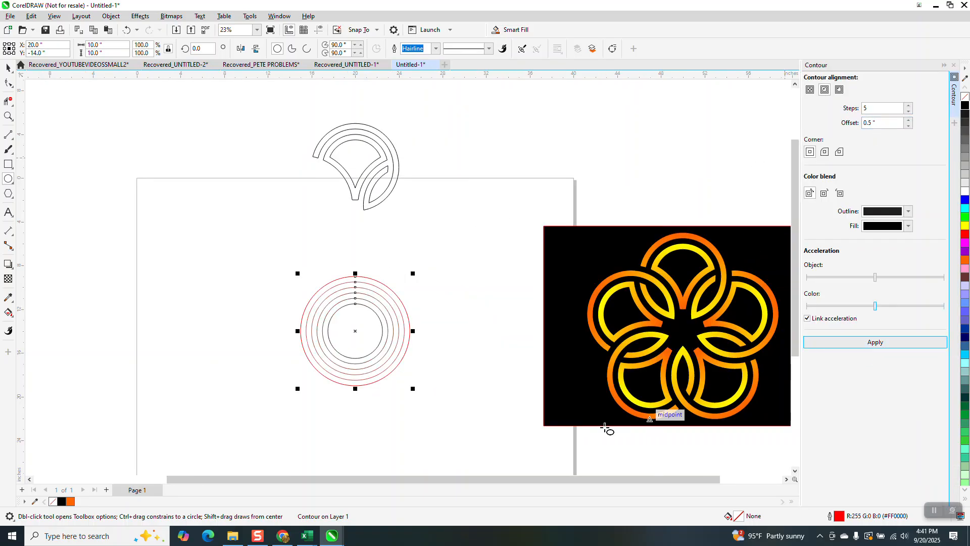
{"action": "left_click", "coordinate": [108, 17]}
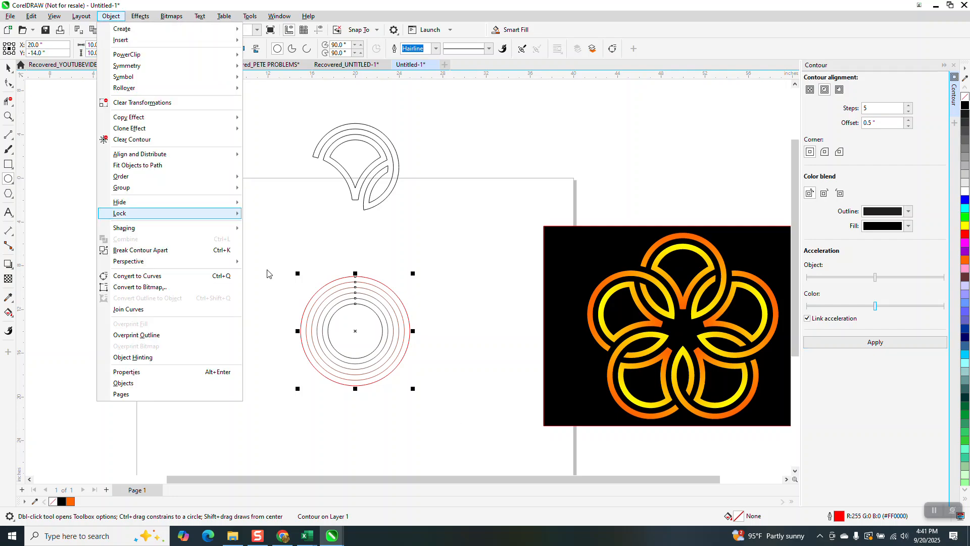
{"action": "left_click", "coordinate": [207, 251]}
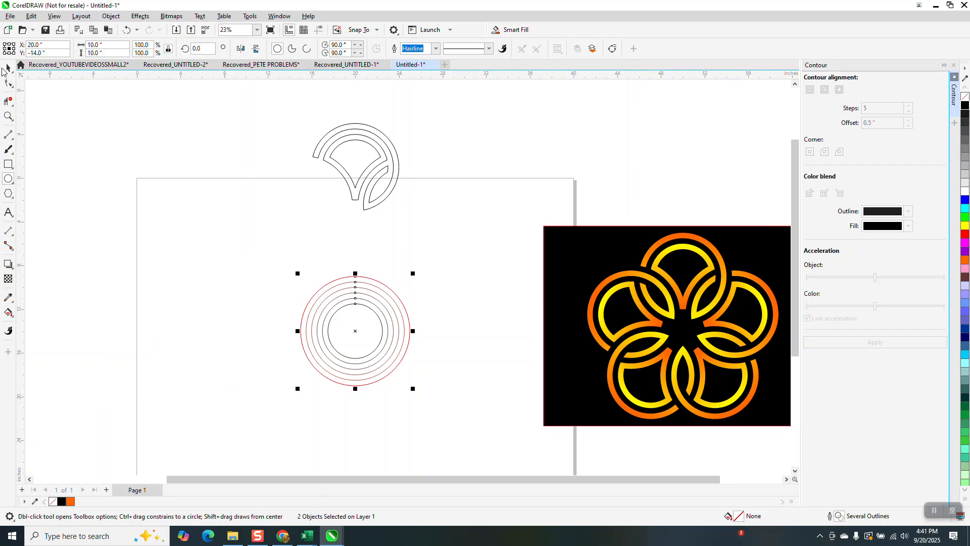
Step: Select all the concentric circles, give them a black outline, and group them
{"action": "key", "text": "space"}
{"action": "left_click_drag", "start_coordinate": [214, 230], "coordinate": [454, 423]}
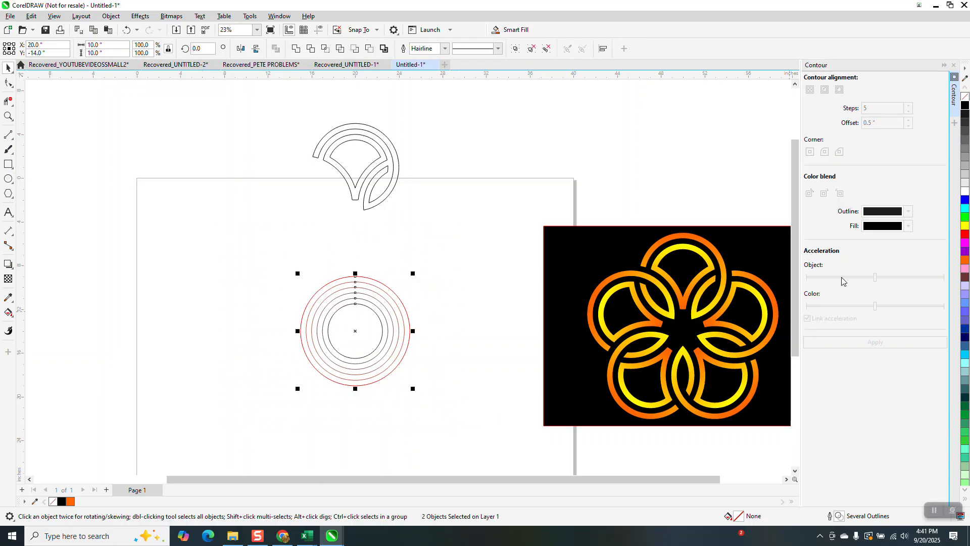
{"action": "right_click", "coordinate": [964, 106]}
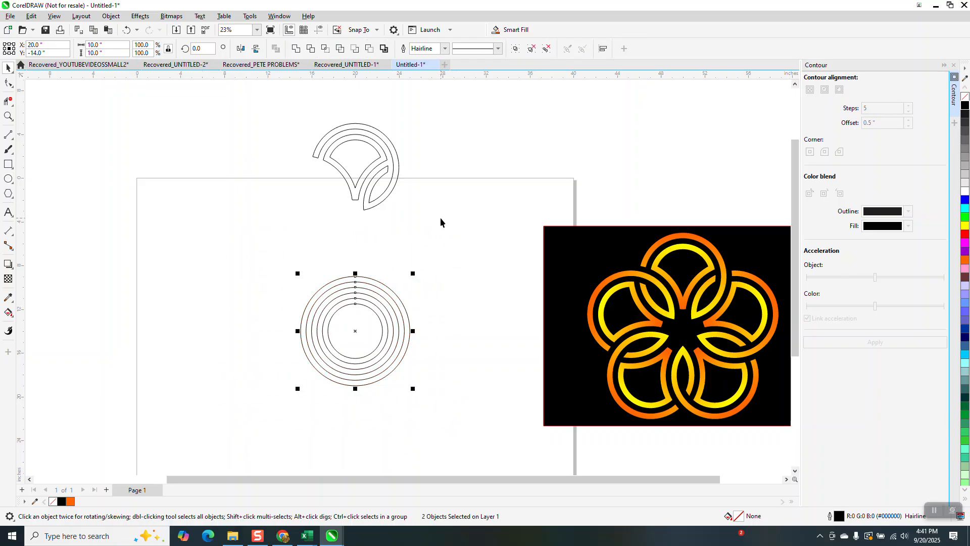
{"action": "key", "text": "ctrl+g"}
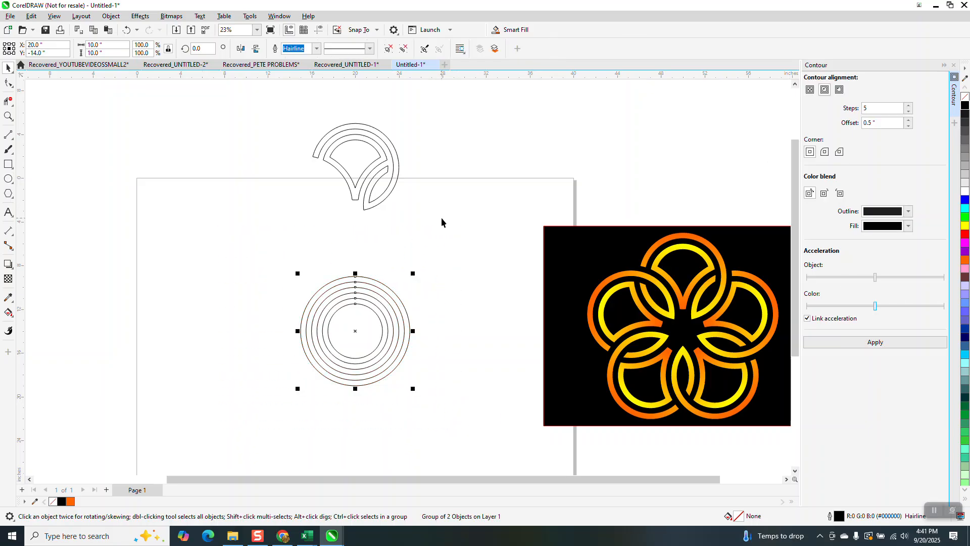
Step: Move the sample petal curve clear above the page and move the circle group into the page's upper part
{"action": "scroll", "coordinate": [442, 223], "scroll_direction": "down", "scroll_amount": 1}
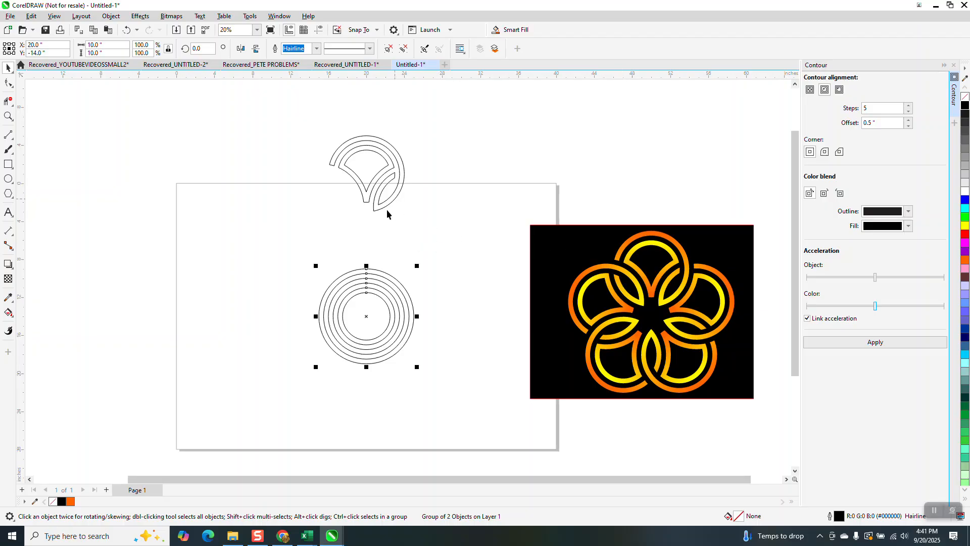
{"action": "left_click_drag", "start_coordinate": [372, 191], "coordinate": [485, 144]}
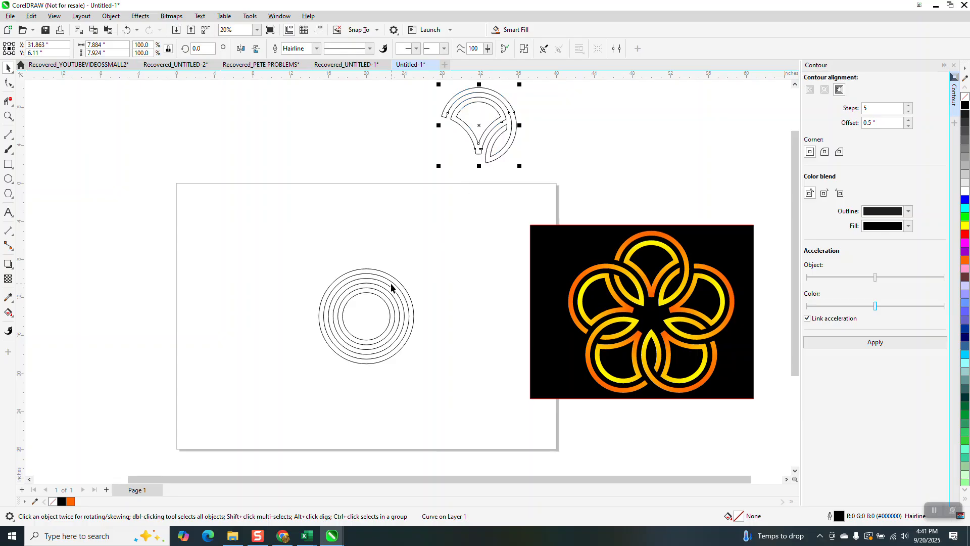
{"action": "left_click_drag", "start_coordinate": [390, 286], "coordinate": [388, 218]}
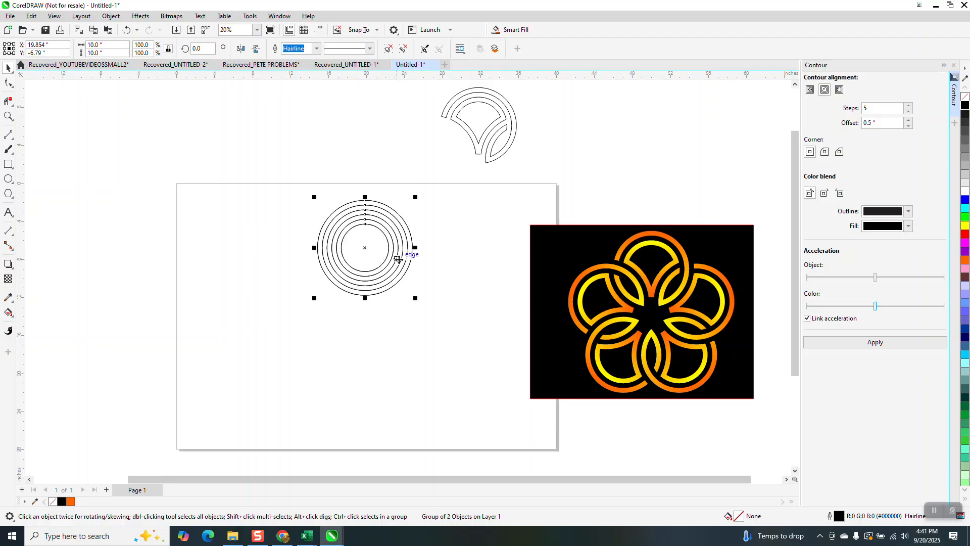
Step: Place the circle group's rotation centre at its bottom edge, make a copy rotated 72 degrees, and repeat it three times for five rings
{"action": "left_click", "coordinate": [368, 248]}
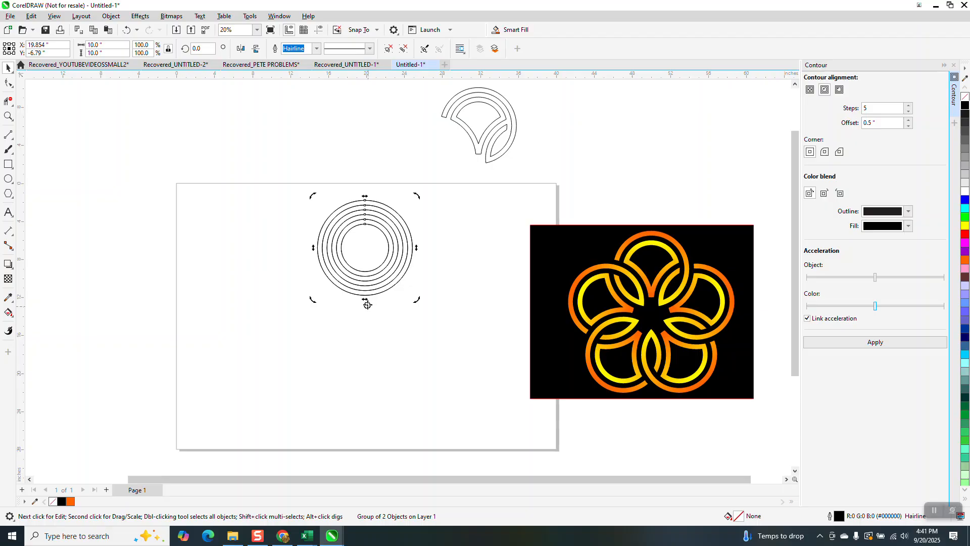
{"action": "left_click_drag", "start_coordinate": [365, 295], "coordinate": [364, 296]}
{"action": "type", "text": "72"}
{"action": "key", "text": "Return"}
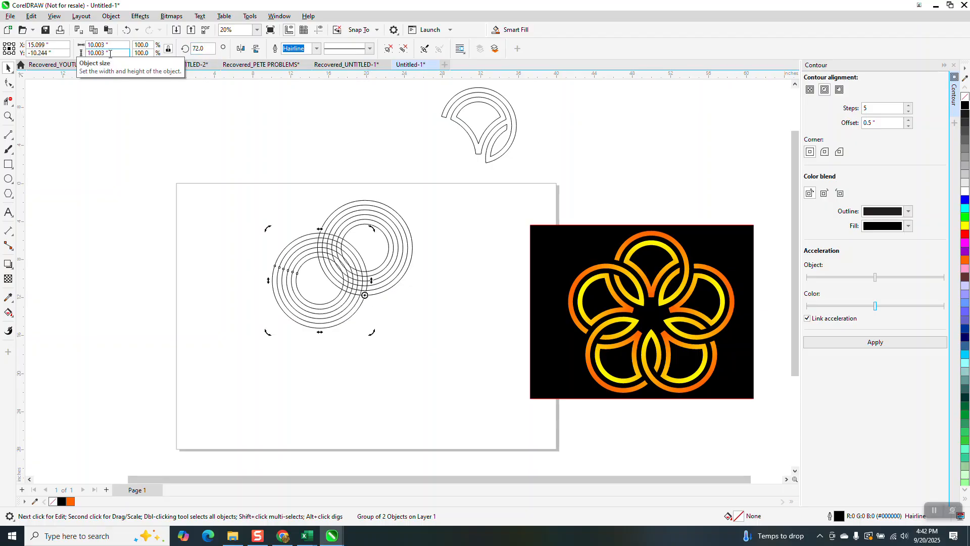
{"action": "key", "text": "ctrl+r"}
{"action": "key", "text": "ctrl+r"}
{"action": "key", "text": "ctrl+r"}
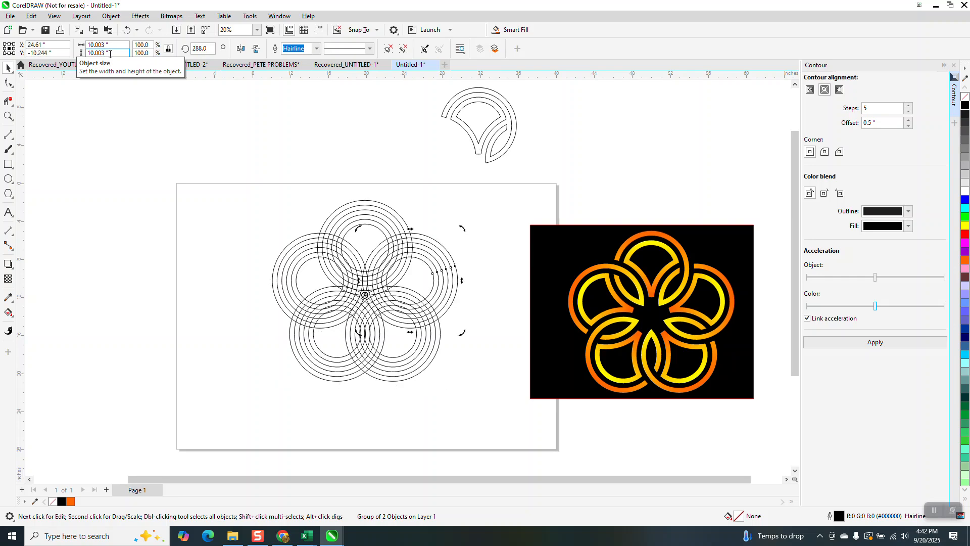
Step: Group all five ring sets into one object and centre it on the page
{"action": "scroll", "coordinate": [244, 212], "scroll_direction": "down", "scroll_amount": 2}
{"action": "left_click_drag", "start_coordinate": [237, 175], "coordinate": [448, 389]}
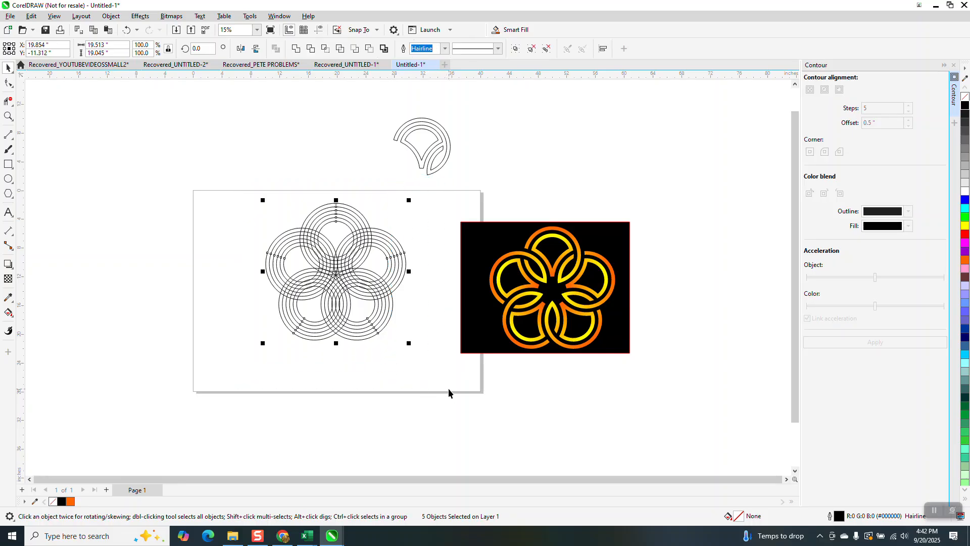
{"action": "key", "text": "ctrl+g"}
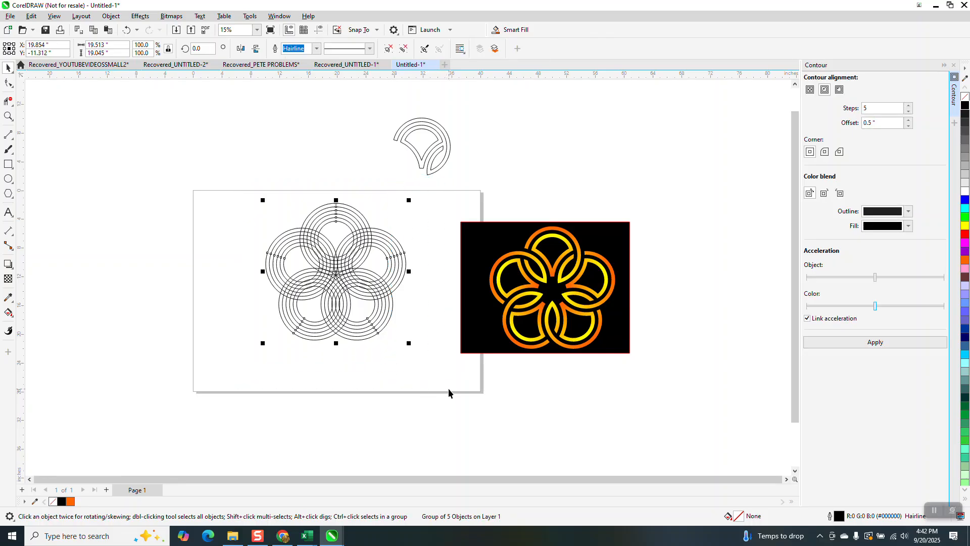
{"action": "key", "text": "p"}
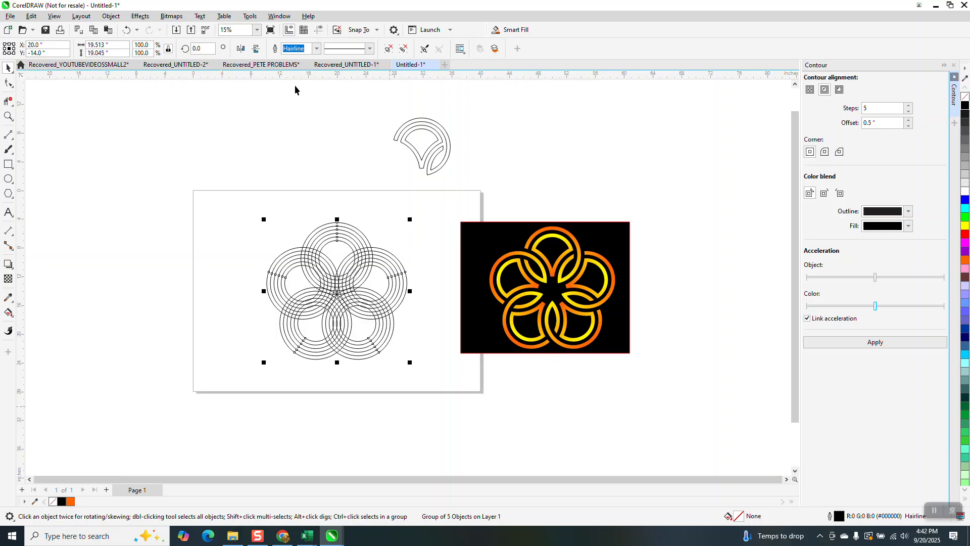
Step: Show guidelines through the page centre and move the ring pattern vertically so its common crossing point sits on their intersection
{"action": "left_click_drag", "start_coordinate": [296, 142], "coordinate": [296, 145]}
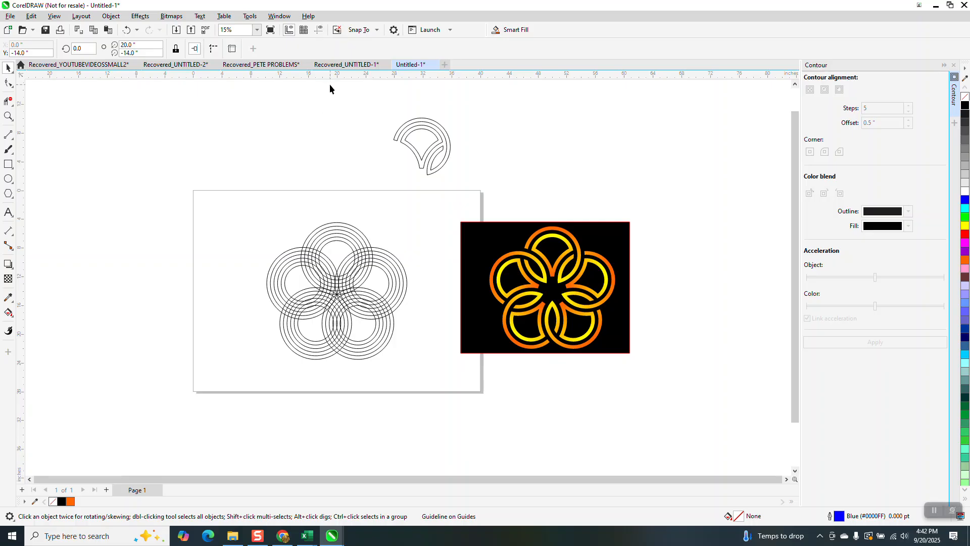
{"action": "left_click", "coordinate": [323, 31]}
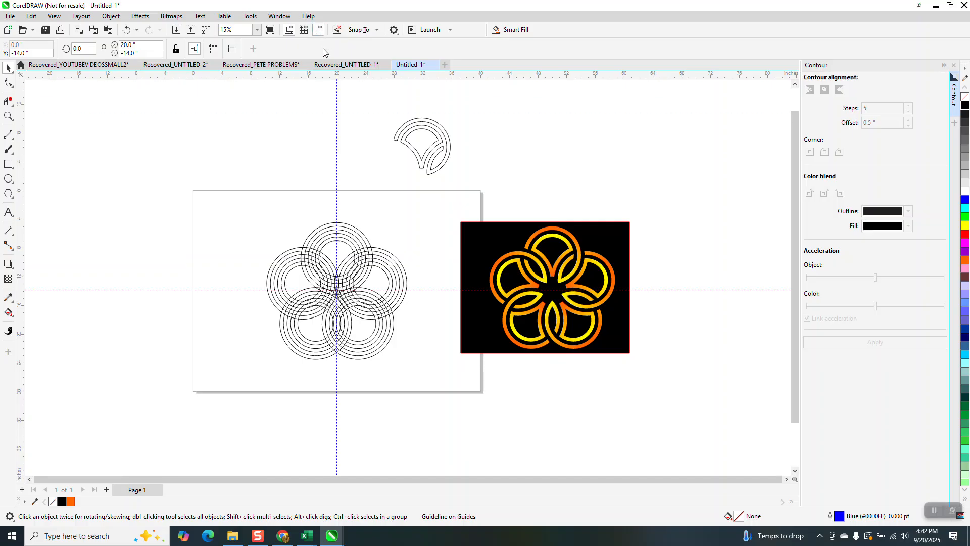
{"action": "left_click", "coordinate": [9, 116]}
{"action": "left_click_drag", "start_coordinate": [316, 284], "coordinate": [405, 330]}
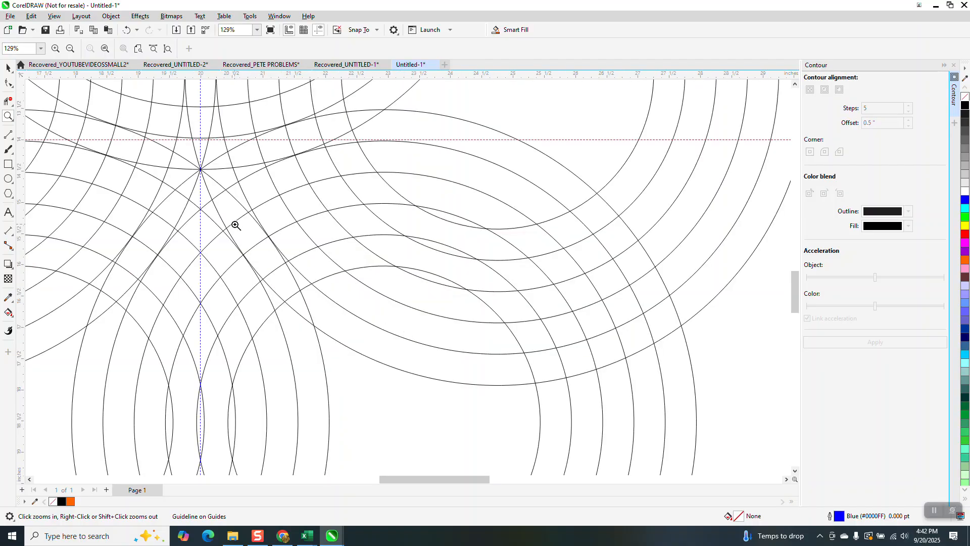
{"action": "scroll", "coordinate": [239, 210], "scroll_direction": "down", "scroll_amount": 2}
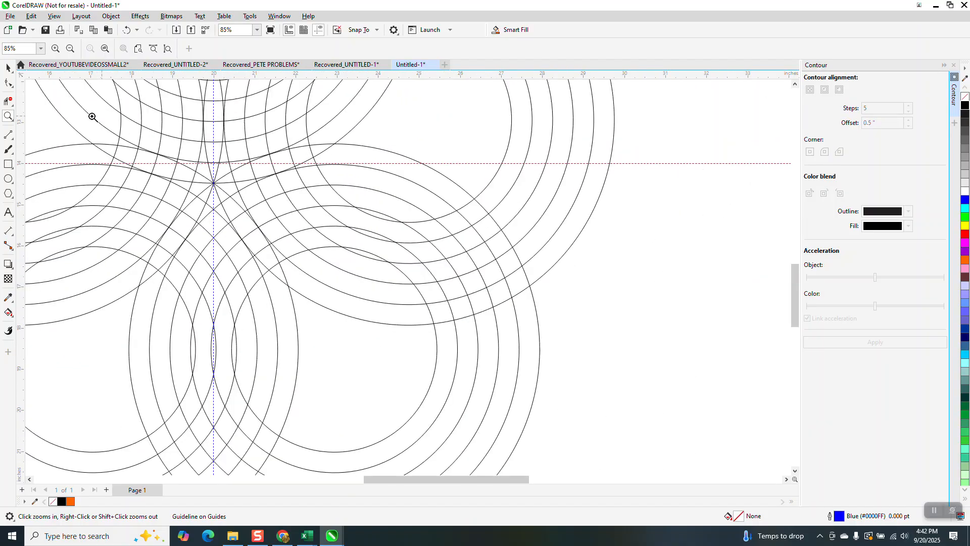
{"action": "left_click", "coordinate": [8, 68]}
{"action": "left_click_drag", "start_coordinate": [214, 185], "coordinate": [214, 164]}
{"action": "scroll", "coordinate": [302, 333], "scroll_direction": "down", "scroll_amount": 3}
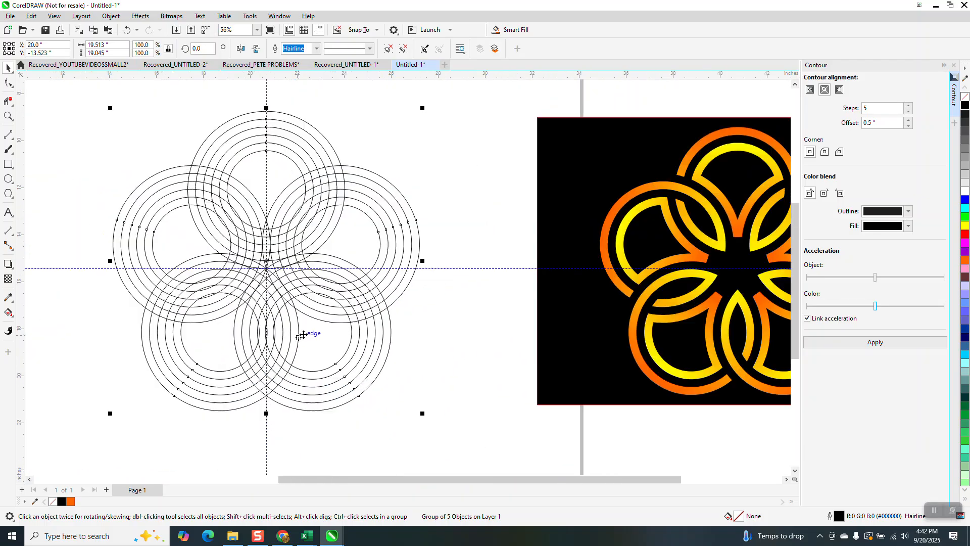
Step: Move the sample petal curve, at its original size, onto the page beside the upper left of the ring pattern
{"action": "scroll", "coordinate": [303, 334], "scroll_direction": "down", "scroll_amount": 2}
{"action": "scroll", "coordinate": [316, 348], "scroll_direction": "down", "scroll_amount": 2}
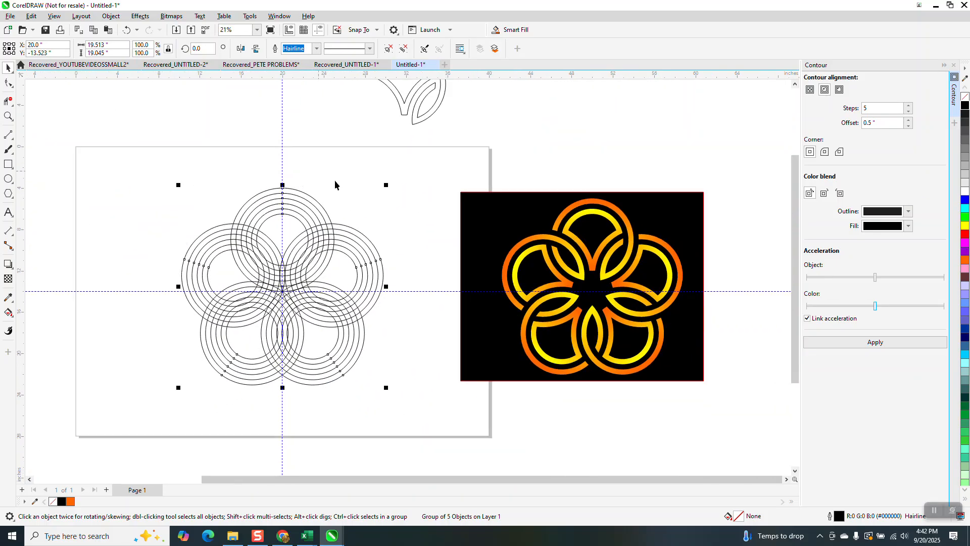
{"action": "scroll", "coordinate": [354, 197], "scroll_direction": "down", "scroll_amount": 1}
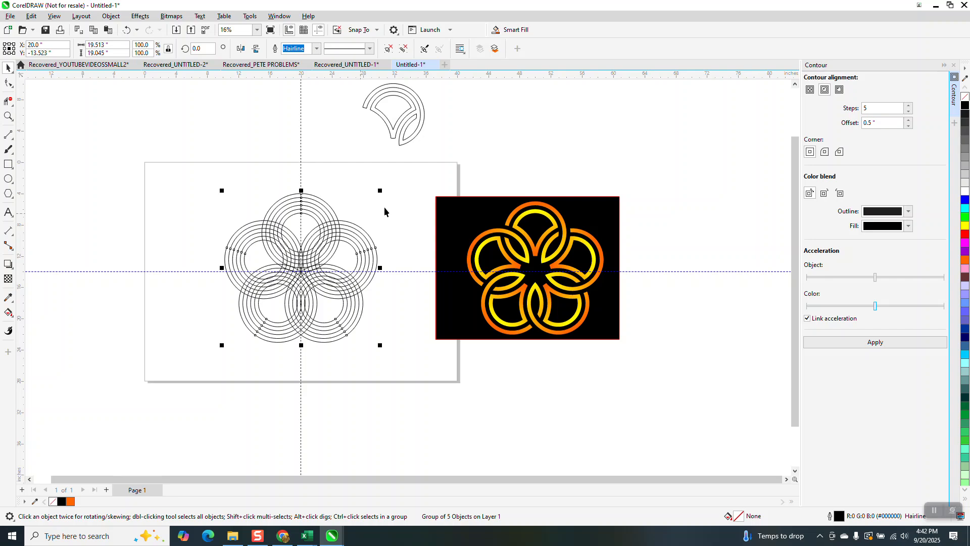
{"action": "left_click", "coordinate": [418, 134]}
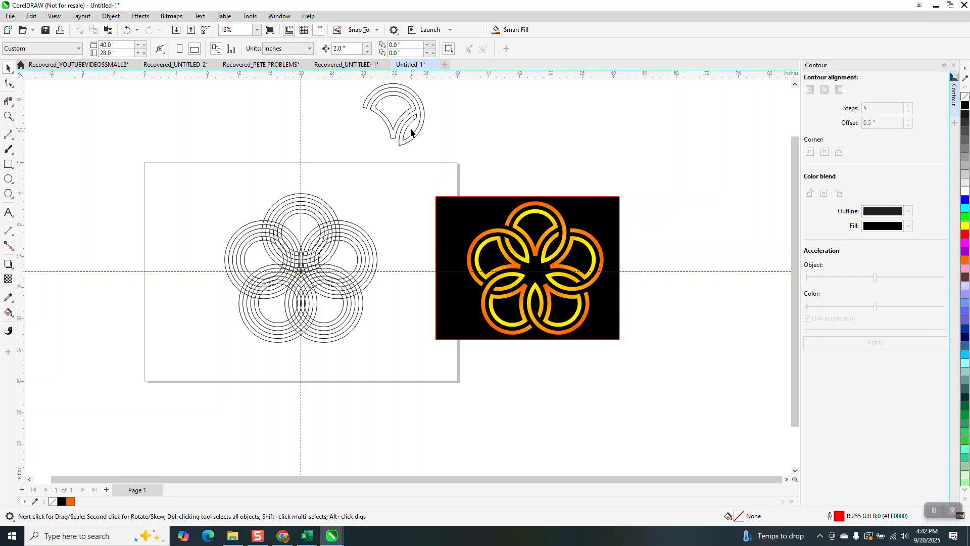
{"action": "left_click_drag", "start_coordinate": [379, 106], "coordinate": [434, 149]}
{"action": "scroll", "coordinate": [400, 137], "scroll_direction": "down", "scroll_amount": 1}
{"action": "left_click_drag", "start_coordinate": [368, 94], "coordinate": [443, 152]}
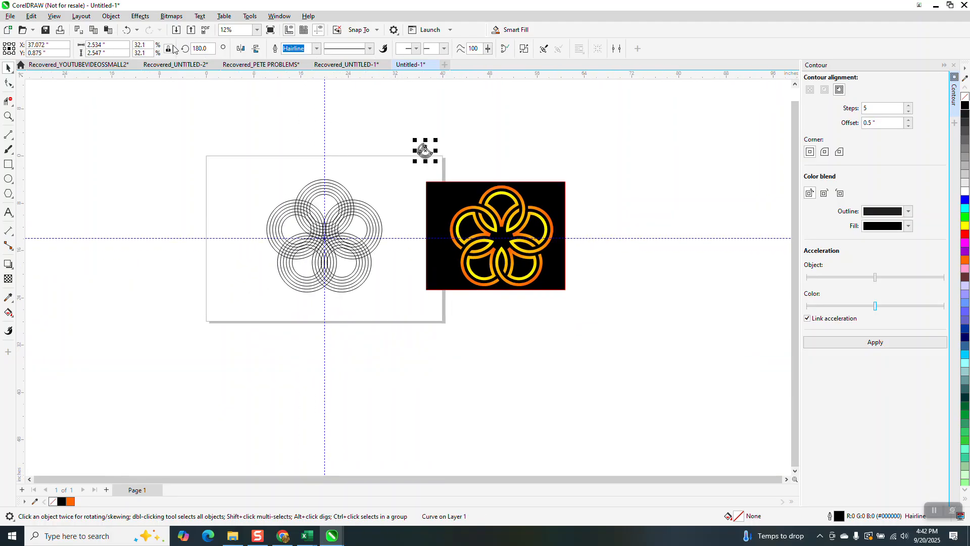
{"action": "left_click", "coordinate": [127, 29]}
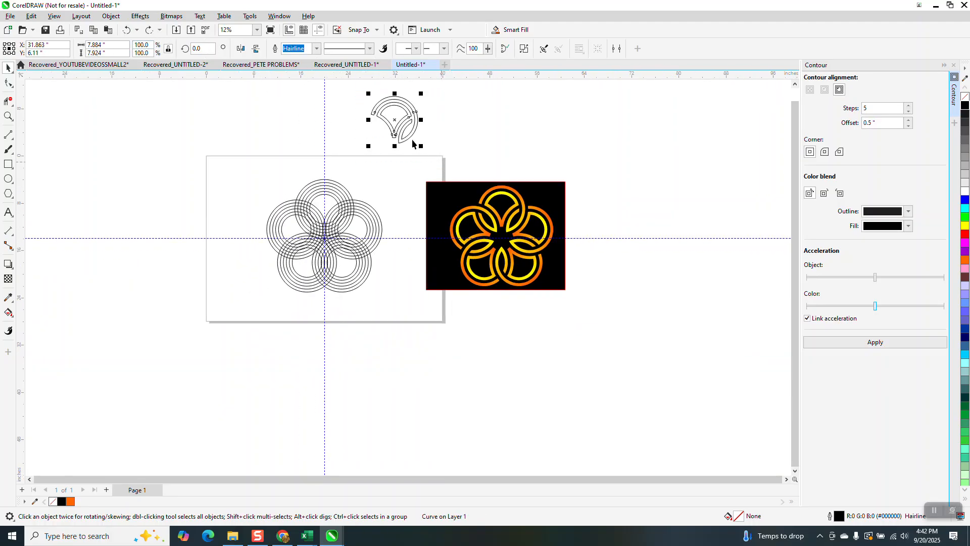
{"action": "left_click_drag", "start_coordinate": [395, 127], "coordinate": [424, 278]}
Step: With Smart Fill set to blue and no outline, fill the top circle set's inner arch and the two bands converging below it
{"action": "left_click", "coordinate": [8, 116]}
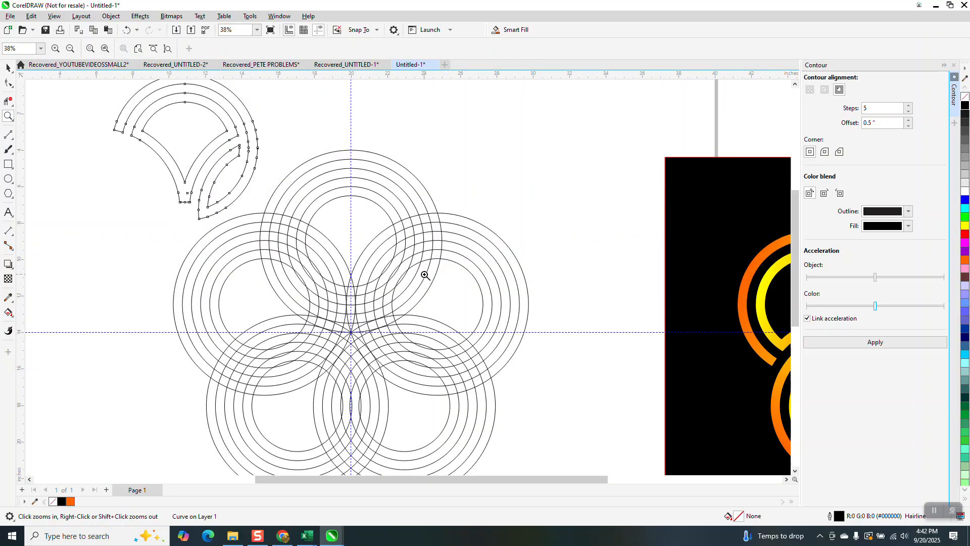
{"action": "left_click", "coordinate": [8, 313]}
{"action": "left_click", "coordinate": [11, 316]}
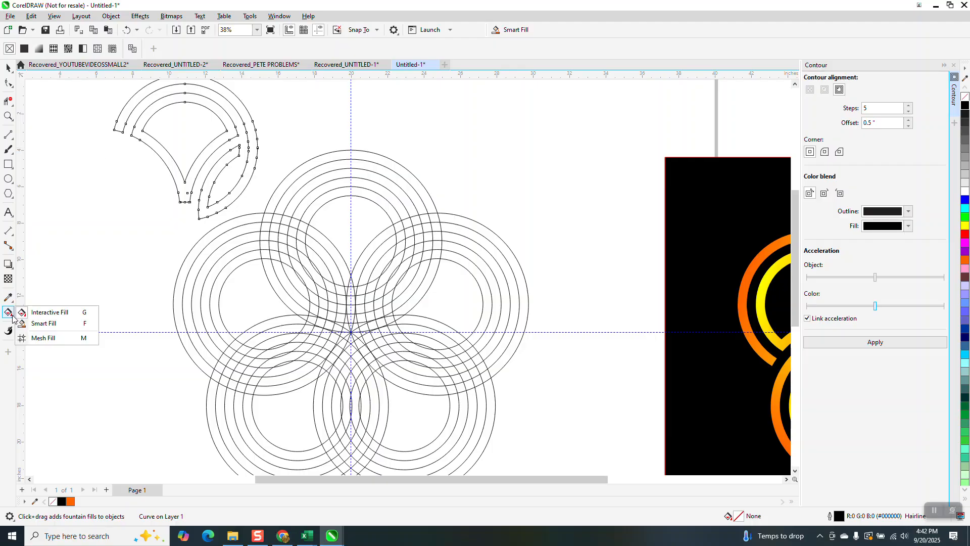
{"action": "left_click", "coordinate": [43, 324]}
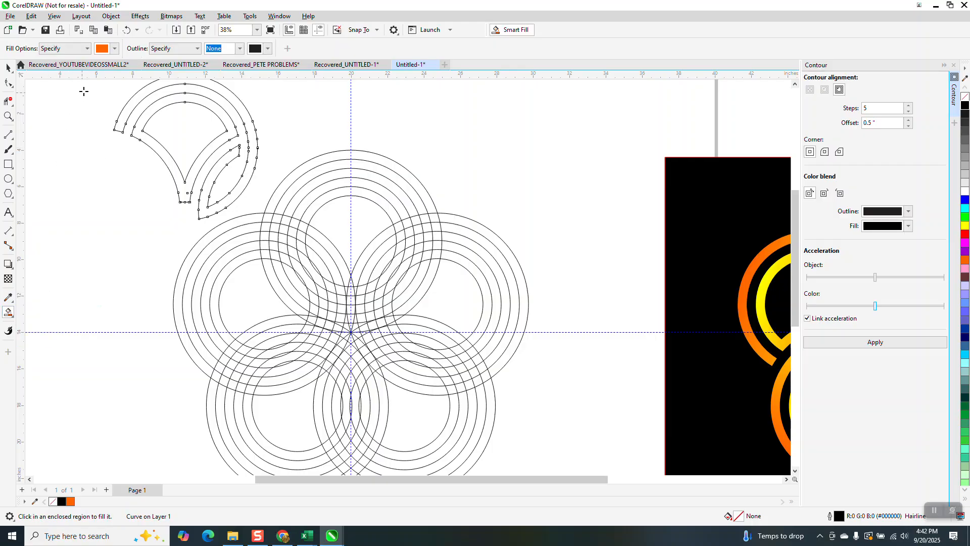
{"action": "left_click", "coordinate": [116, 49]}
{"action": "left_click", "coordinate": [146, 112]}
{"action": "left_click", "coordinate": [363, 196]}
{"action": "left_click", "coordinate": [362, 192]}
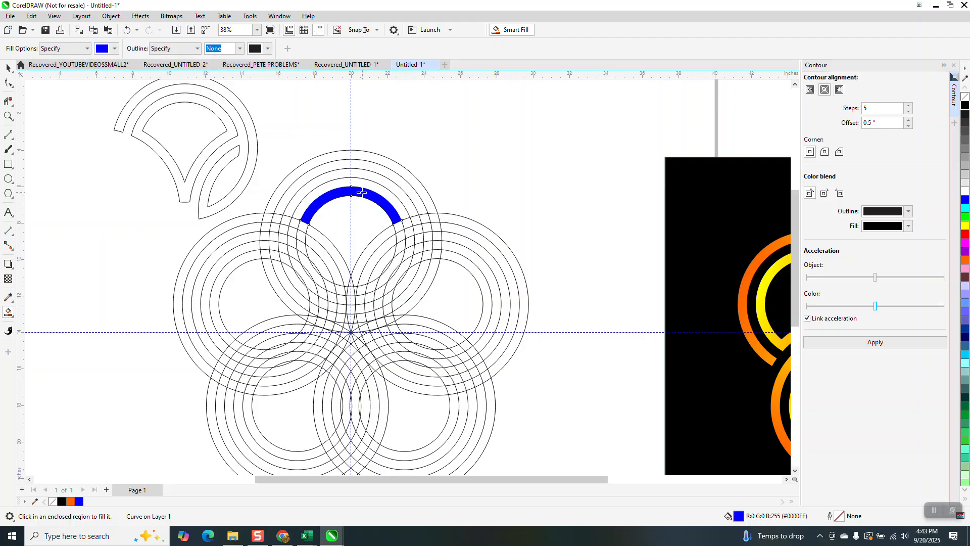
{"action": "left_click", "coordinate": [314, 233]}
{"action": "left_click", "coordinate": [361, 258]}
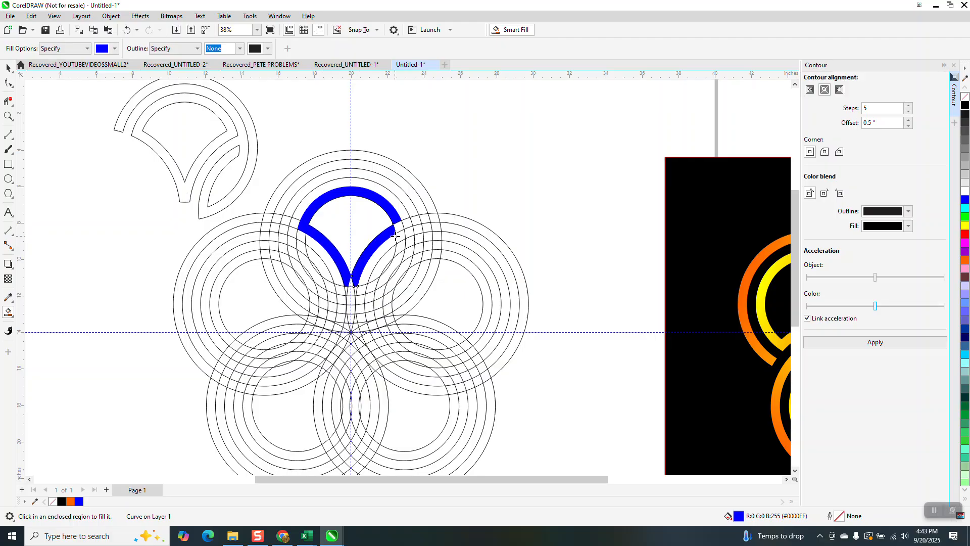
Step: Smart Fill the junction where the two converging bands meet and the small regions just below it to form the upper stem
{"action": "left_click", "coordinate": [8, 116]}
{"action": "left_click_drag", "start_coordinate": [302, 250], "coordinate": [403, 327]}
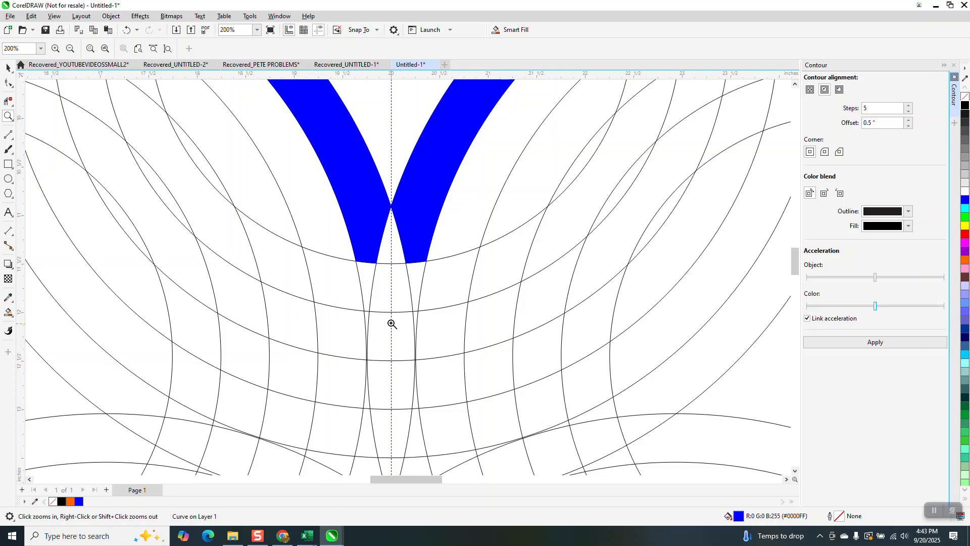
{"action": "scroll", "coordinate": [199, 236], "scroll_direction": "down", "scroll_amount": 2}
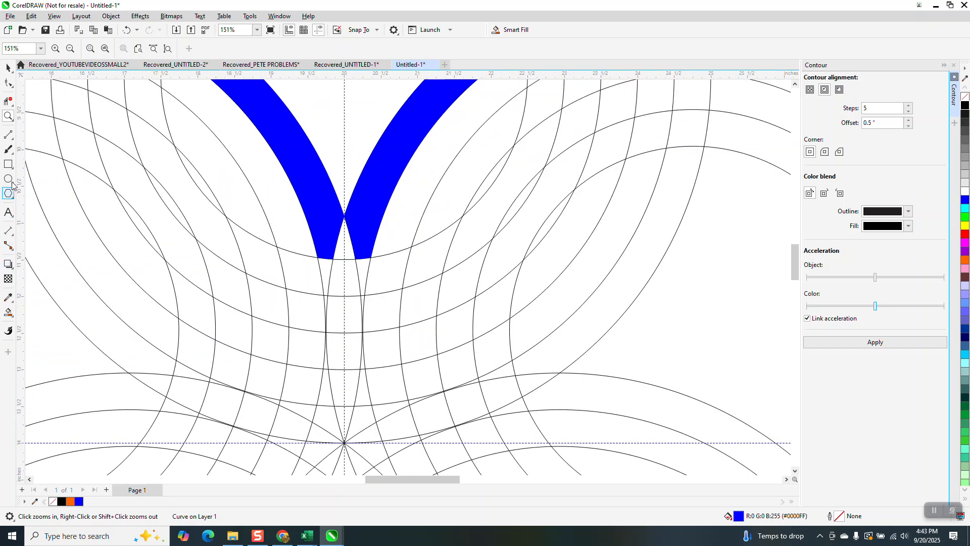
{"action": "left_click", "coordinate": [7, 313]}
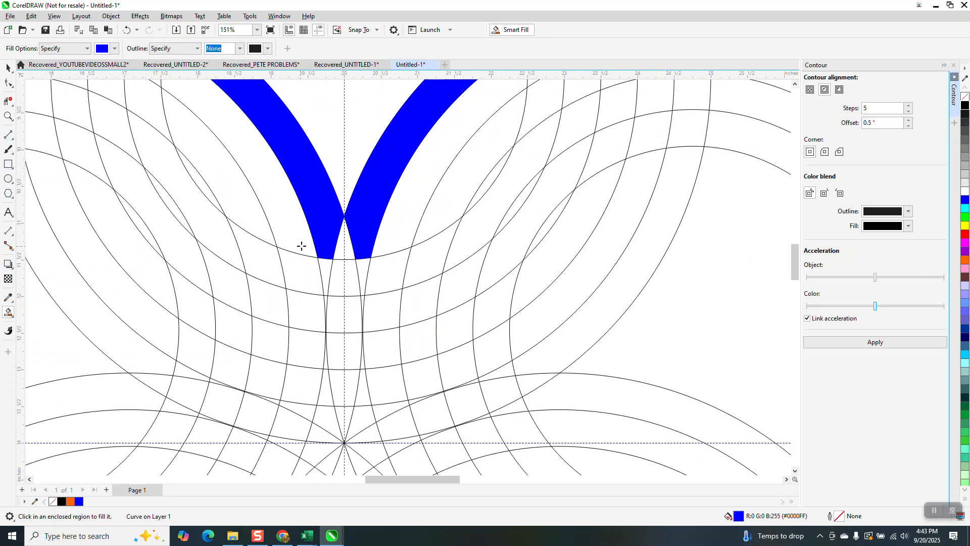
{"action": "left_click", "coordinate": [338, 244]}
{"action": "left_click", "coordinate": [357, 264]}
{"action": "left_click", "coordinate": [326, 268]}
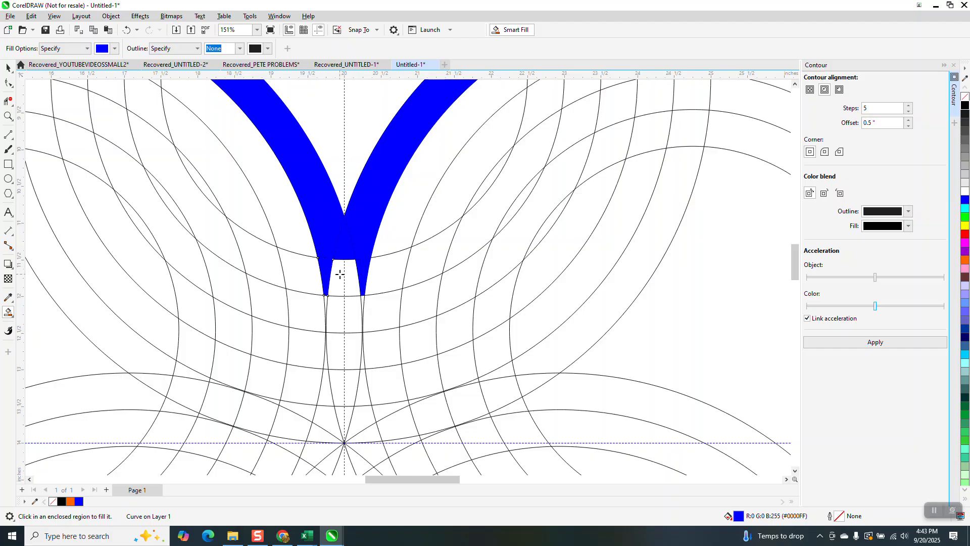
{"action": "left_click", "coordinate": [340, 275]}
{"action": "scroll", "coordinate": [343, 298], "scroll_direction": "down", "scroll_amount": 2}
{"action": "scroll", "coordinate": [342, 297], "scroll_direction": "down", "scroll_amount": 3}
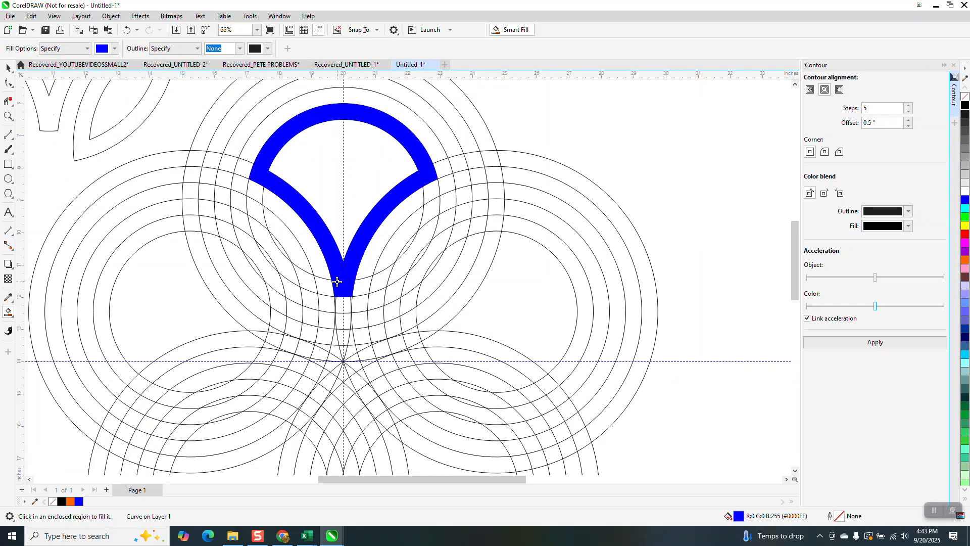
{"action": "scroll", "coordinate": [250, 247], "scroll_direction": "down", "scroll_amount": 3}
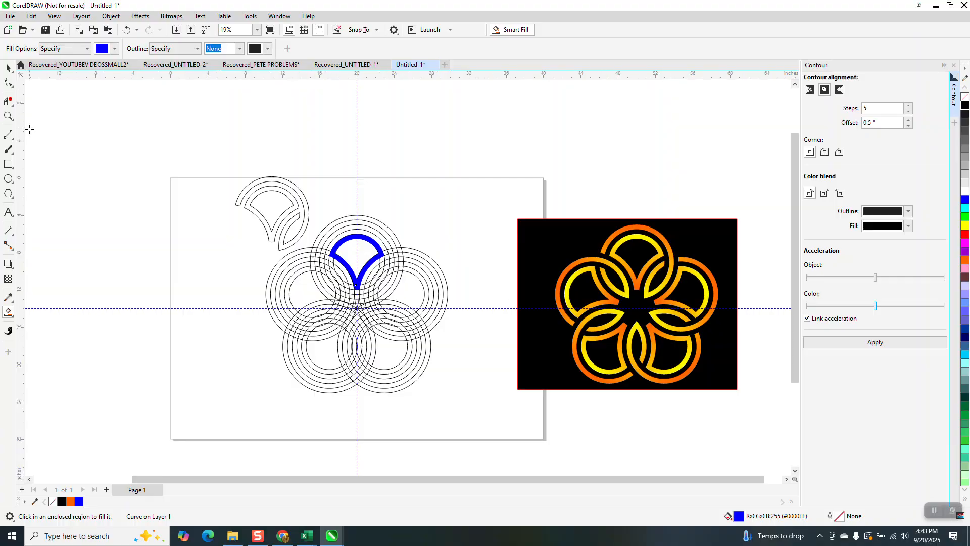
Step: Extend the petal's stem with blue Smart Fill over the next ring segment, including the thin slivers on both sides
{"action": "left_click", "coordinate": [8, 117]}
{"action": "left_click_drag", "start_coordinate": [342, 271], "coordinate": [455, 356]}
{"action": "left_click", "coordinate": [8, 312]}
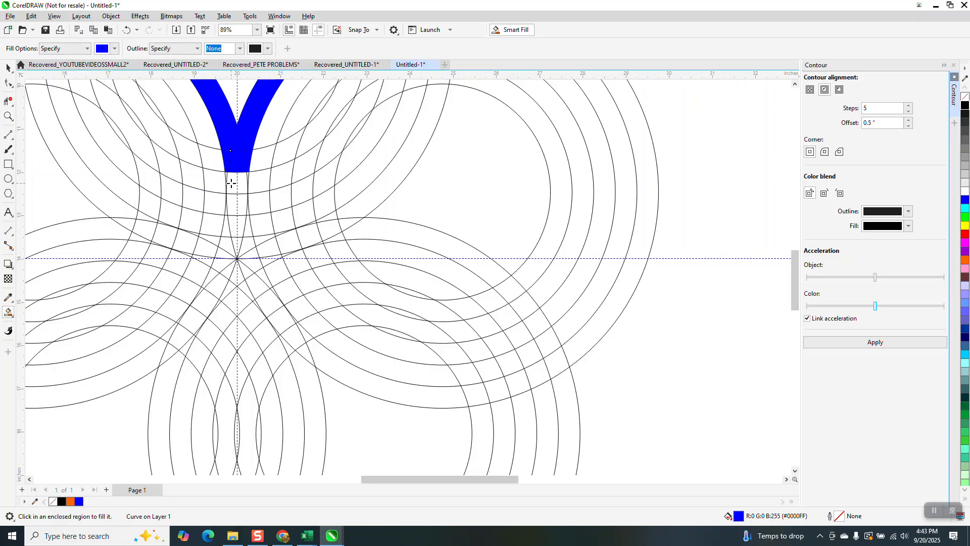
{"action": "left_click", "coordinate": [232, 184]}
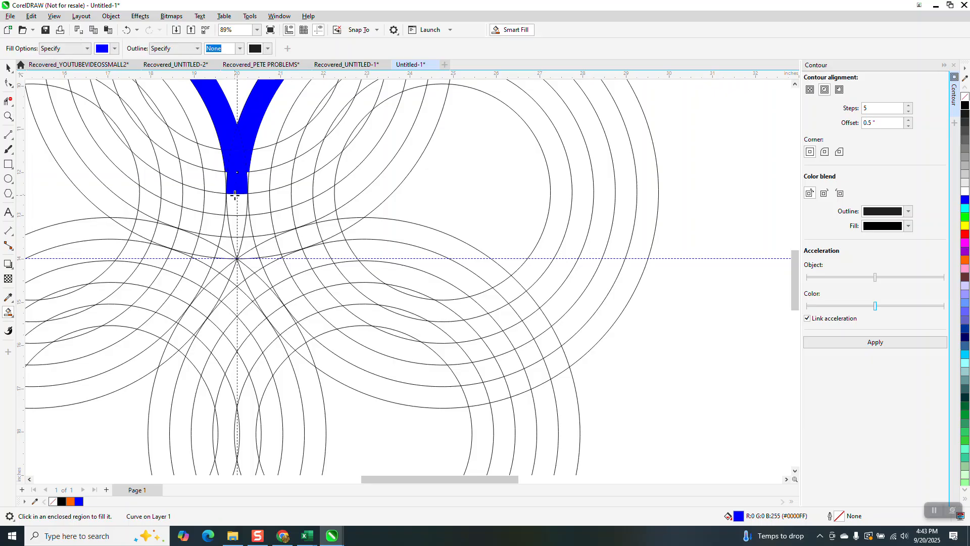
{"action": "left_click", "coordinate": [8, 116]}
{"action": "left_click_drag", "start_coordinate": [197, 160], "coordinate": [319, 241]}
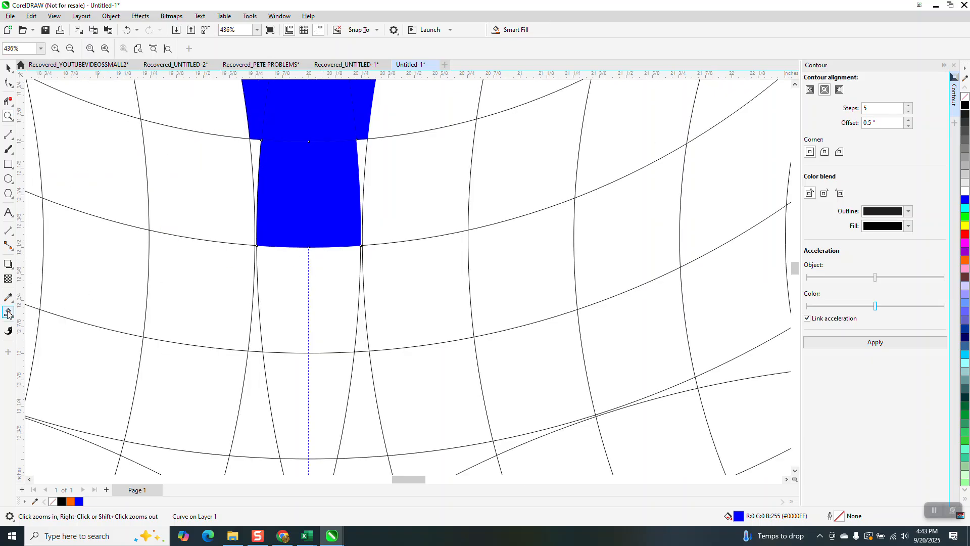
{"action": "left_click", "coordinate": [8, 312]}
{"action": "left_click", "coordinate": [253, 161]}
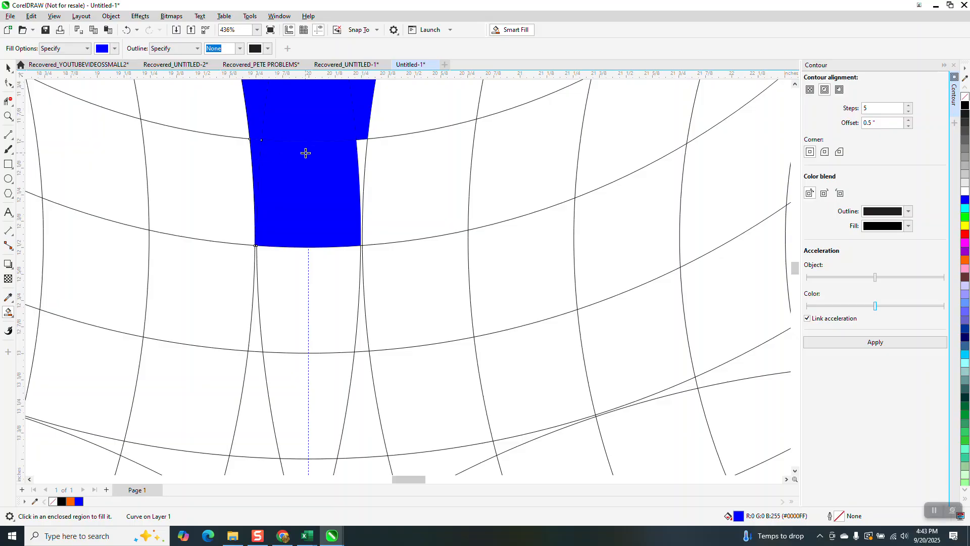
{"action": "left_click", "coordinate": [359, 147]}
Step: Smart Fill the remaining narrowing stem segments down to the pointed end at the guideline intersection
{"action": "left_click", "coordinate": [319, 269]}
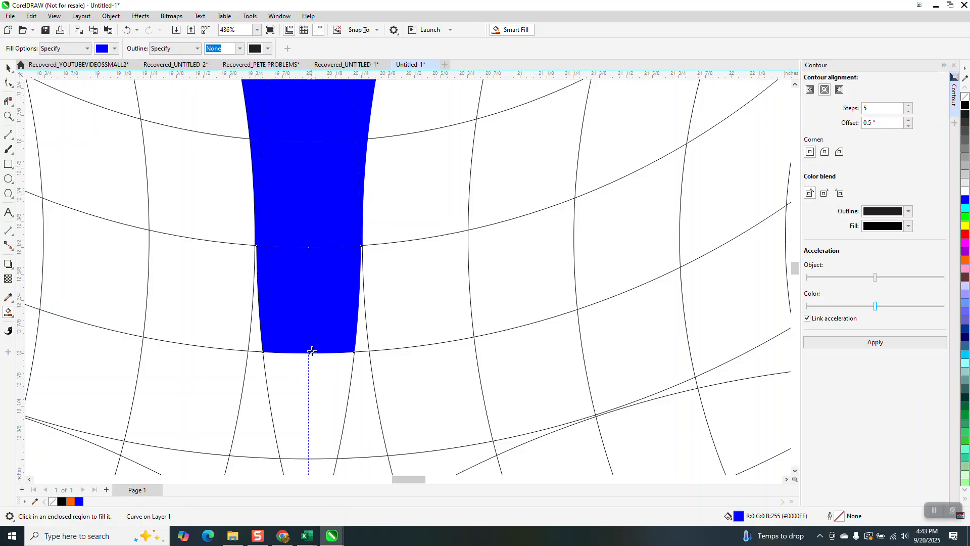
{"action": "left_click", "coordinate": [320, 374]}
{"action": "scroll", "coordinate": [318, 343], "scroll_direction": "down", "scroll_amount": 2}
{"action": "left_click", "coordinate": [299, 399]}
{"action": "scroll", "coordinate": [283, 377], "scroll_direction": "down", "scroll_amount": 5}
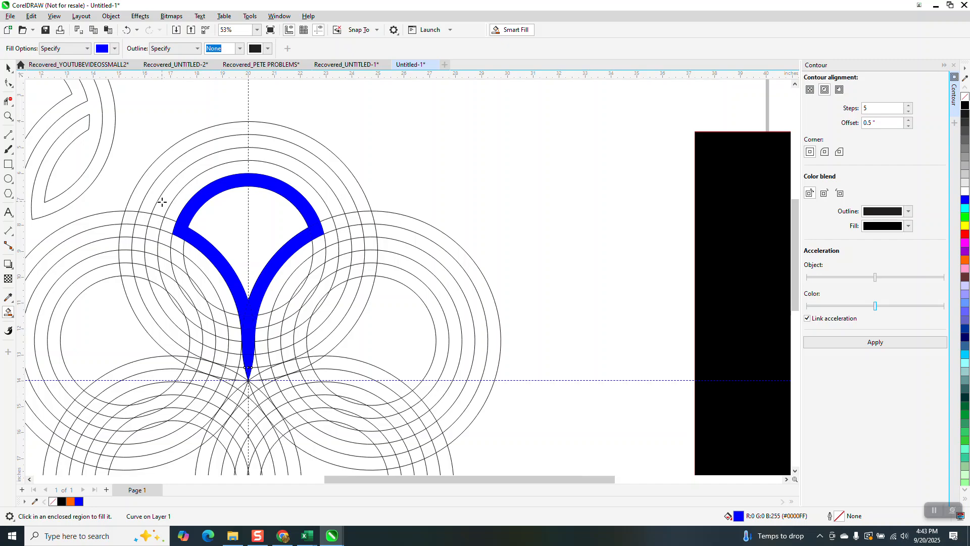
Step: Smart Fill the petal's outer band in blue, from its left end over the top and down the right side
{"action": "scroll", "coordinate": [162, 201], "scroll_direction": "down", "scroll_amount": 1}
{"action": "left_click", "coordinate": [156, 219]}
{"action": "left_click", "coordinate": [168, 204]}
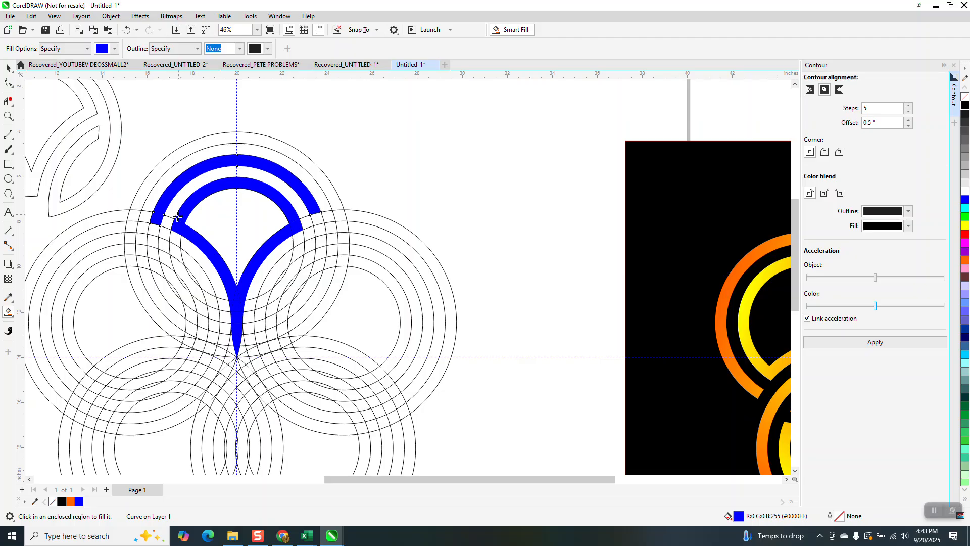
{"action": "mouse_move", "coordinate": [321, 218]}
{"action": "left_mouse_down"}
{"action": "mouse_move", "coordinate": [322, 263]}
{"action": "mouse_move", "coordinate": [290, 309]}
{"action": "mouse_move", "coordinate": [298, 302]}
{"action": "left_mouse_up"}
Step: Smart Fill the last outer band segments so the band curves inward to its lower tip beside the stem
{"action": "left_click", "coordinate": [8, 116]}
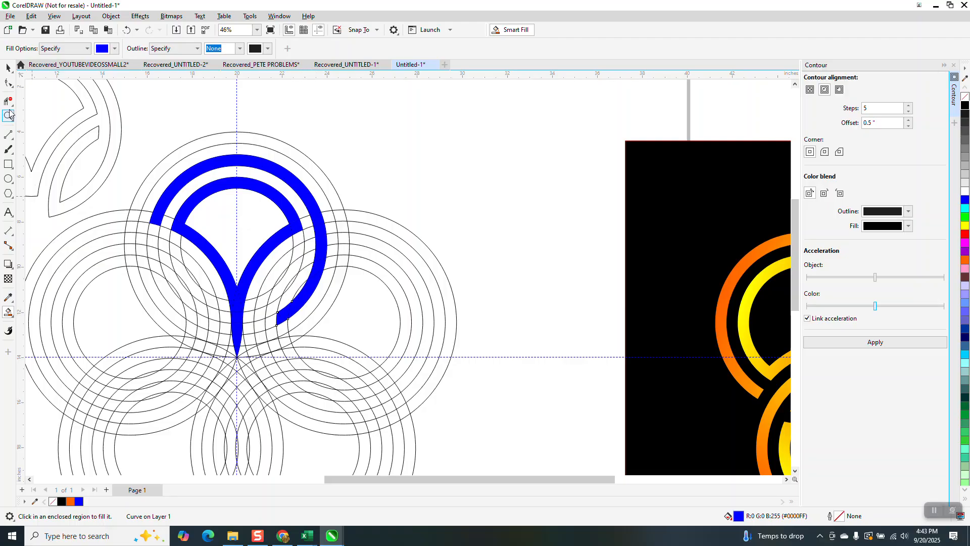
{"action": "left_click_drag", "start_coordinate": [203, 226], "coordinate": [334, 348]}
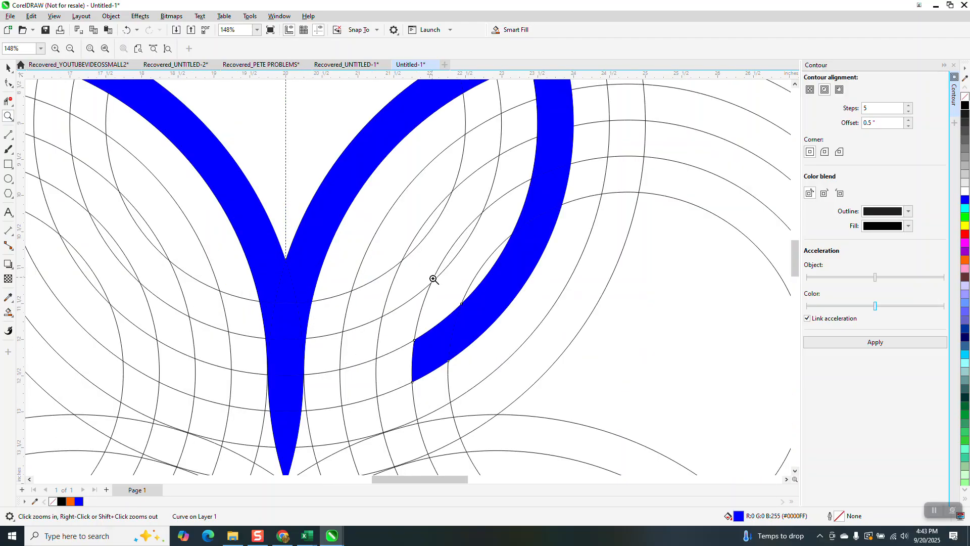
{"action": "left_click", "coordinate": [9, 311]}
{"action": "left_click", "coordinate": [398, 375]}
{"action": "left_click", "coordinate": [360, 386]}
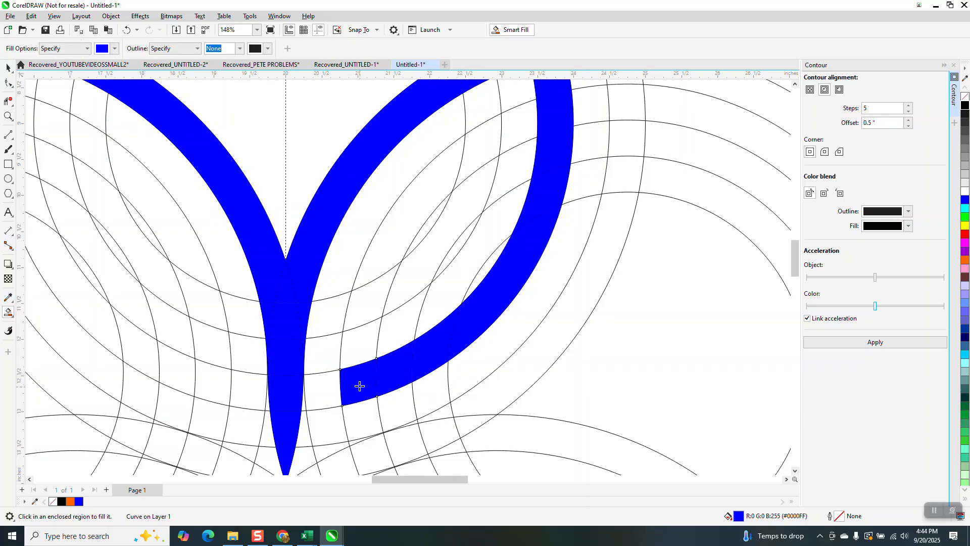
Step: Smart Fill the leaf-shaped band rising from the lower tip beside the stem, up to its cut end inside the outer band
{"action": "left_click", "coordinate": [358, 346]}
{"action": "left_click", "coordinate": [375, 308]}
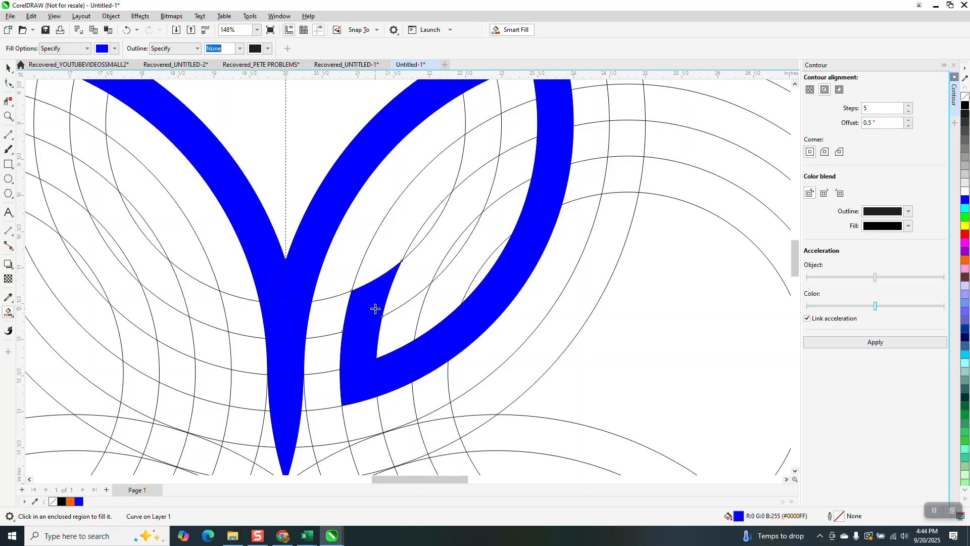
{"action": "left_click", "coordinate": [379, 267]}
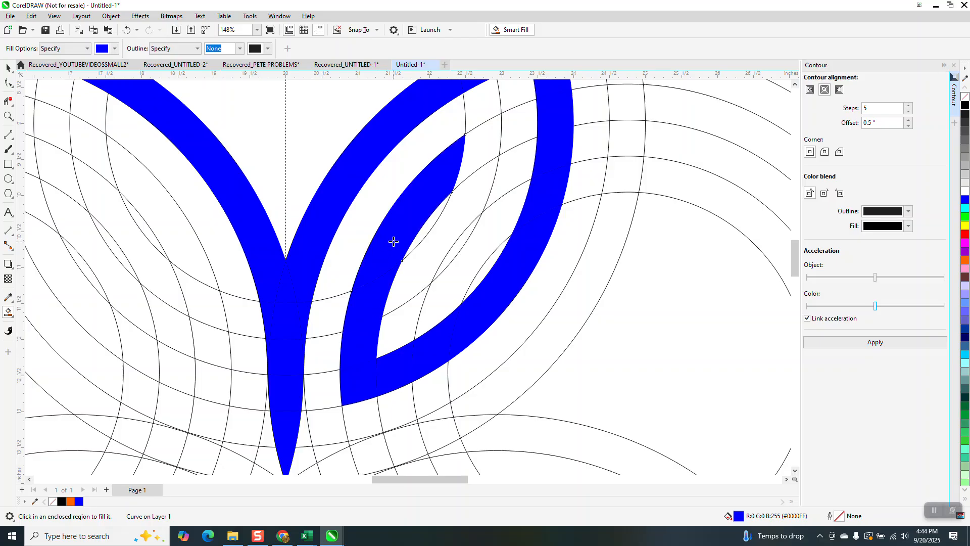
{"action": "left_click", "coordinate": [464, 161]}
{"action": "scroll", "coordinate": [296, 317], "scroll_direction": "down", "scroll_amount": 2}
{"action": "scroll", "coordinate": [296, 315], "scroll_direction": "down", "scroll_amount": 1}
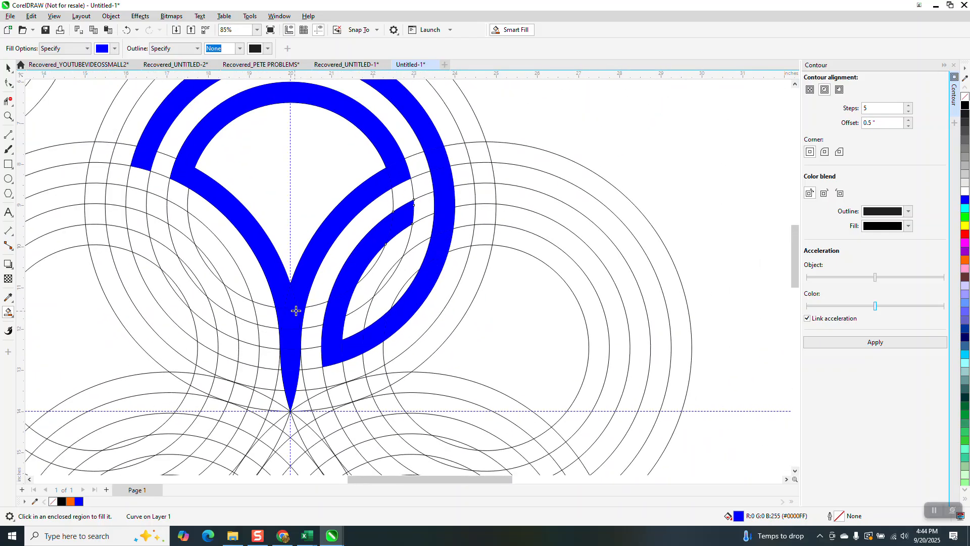
{"action": "left_click", "coordinate": [370, 265]}
{"action": "left_click", "coordinate": [126, 29]}
{"action": "scroll", "coordinate": [288, 329], "scroll_direction": "down", "scroll_amount": 3}
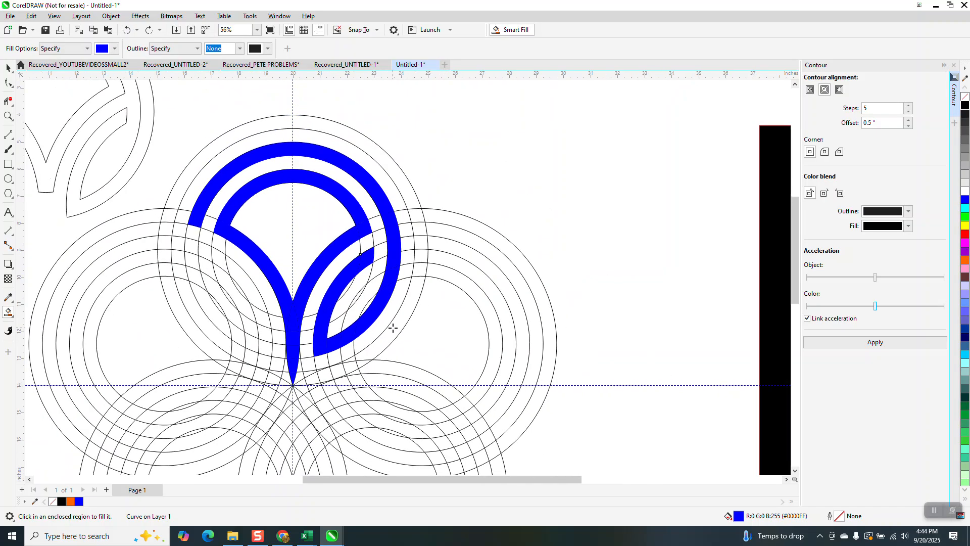
Step: Move the ring group horizontally to X 4.0 inches, clear of the blue petal pieces
{"action": "left_click", "coordinate": [8, 67]}
{"action": "scroll", "coordinate": [219, 318], "scroll_direction": "down", "scroll_amount": 1}
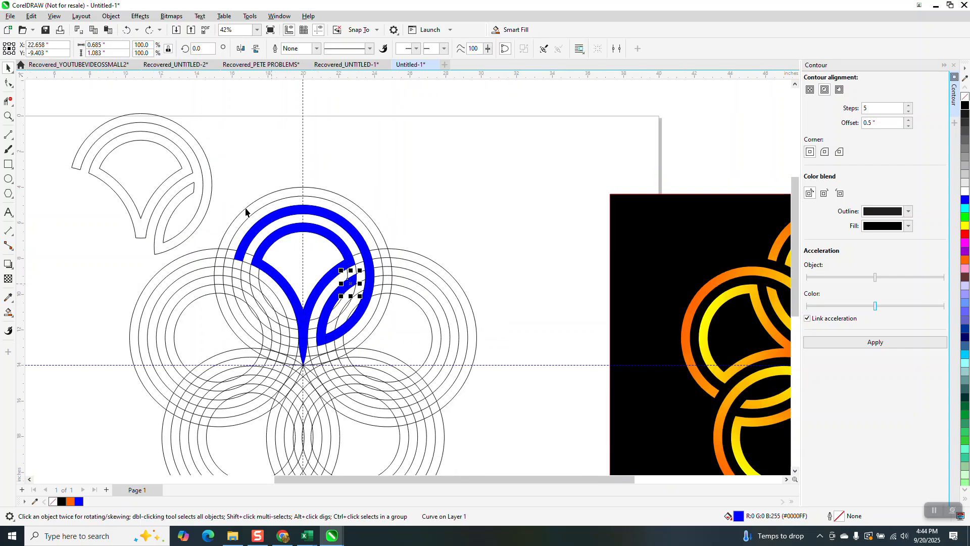
{"action": "left_click", "coordinate": [307, 196]}
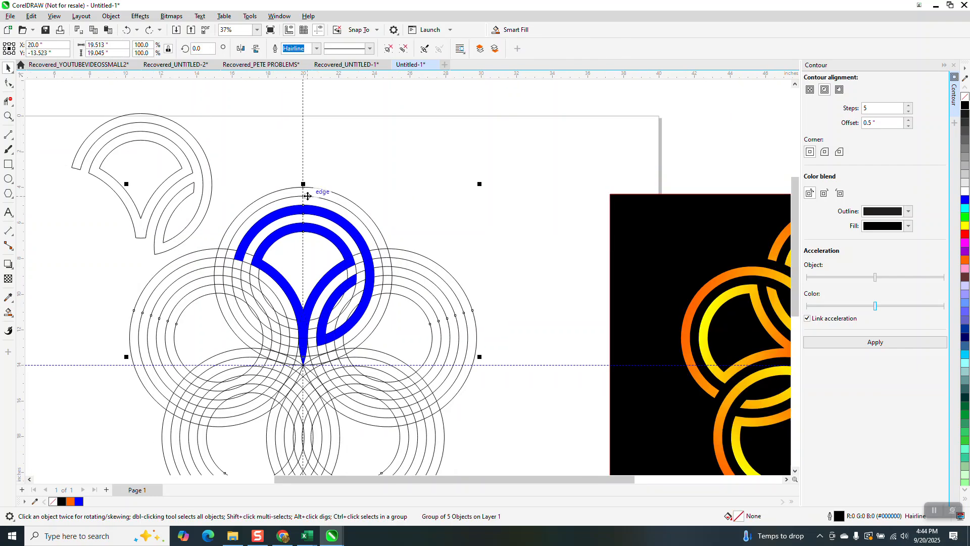
{"action": "key", "text": "Left"}
{"action": "key", "text": "Left"}
{"action": "key", "text": "Left"}
{"action": "key", "text": "Left"}
{"action": "key", "text": "Left"}
{"action": "key", "text": "Left"}
{"action": "key", "text": "Left"}
{"action": "key", "text": "Left"}
{"action": "key", "text": "Left"}
{"action": "key", "text": "Left"}
{"action": "key", "text": "Left"}
{"action": "key", "text": "Left"}
{"action": "key", "text": "Left"}
{"action": "key", "text": "Left"}
{"action": "key", "text": "Left"}
{"action": "key", "text": "Left"}
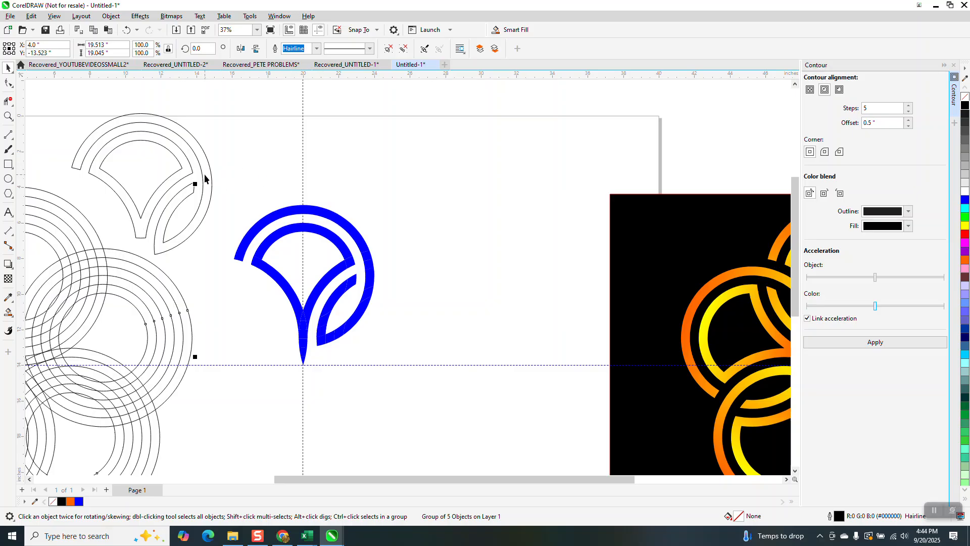
Step: Give all the blue petal pieces no fill and a black hairline outline, and weld them into one curve
{"action": "left_click_drag", "start_coordinate": [415, 386], "coordinate": [437, 400]}
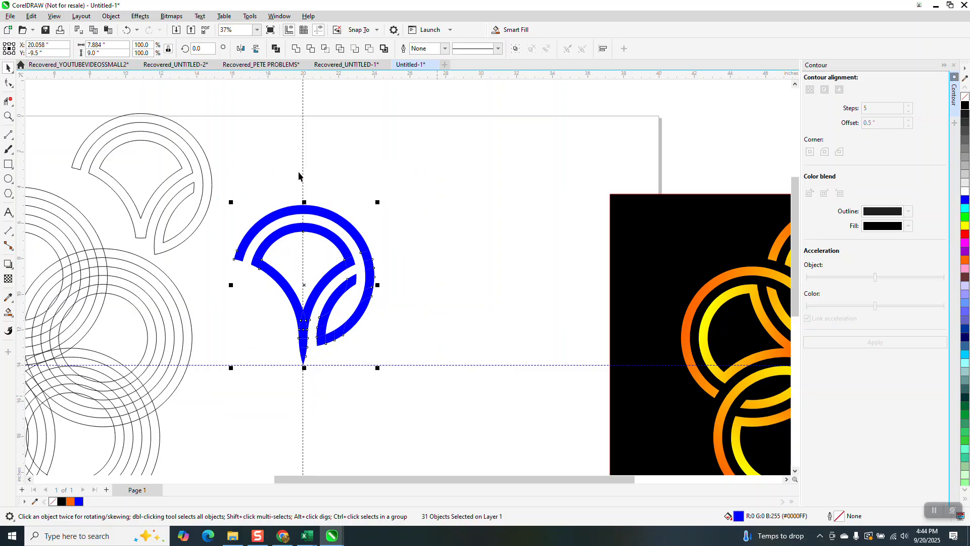
{"action": "left_click", "coordinate": [964, 97]}
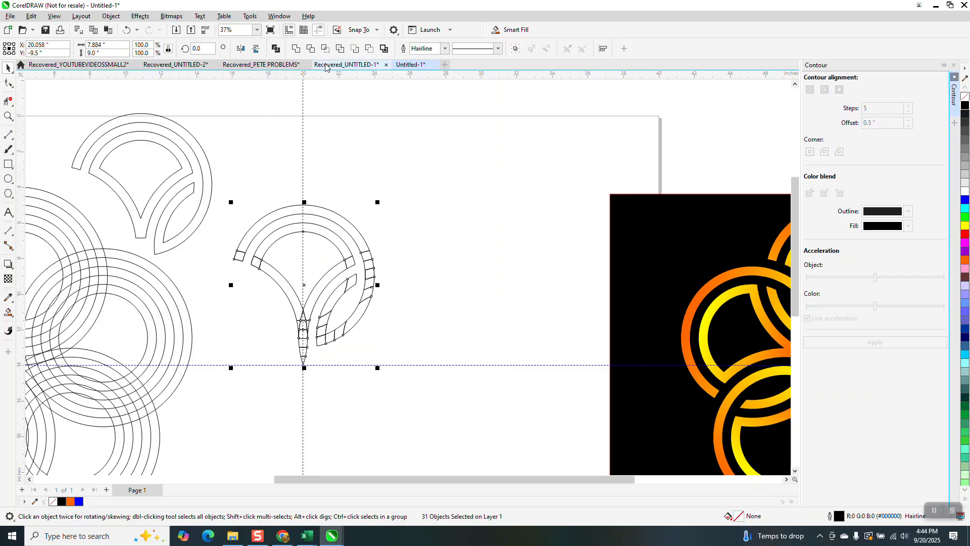
{"action": "left_click", "coordinate": [297, 48]}
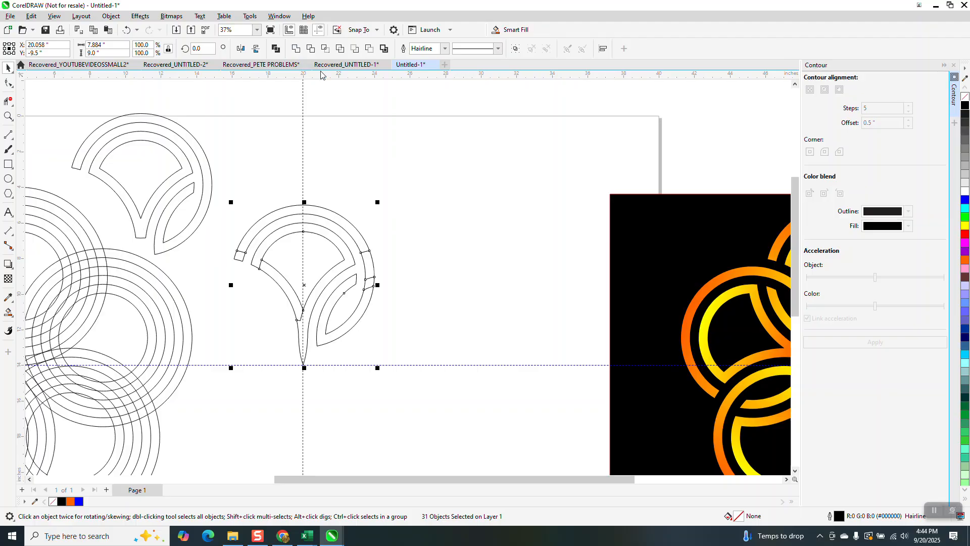
Step: Delete the leftover line segments crossing the welded petal's bands and stem with Virtual Segment Delete
{"action": "left_click", "coordinate": [8, 117]}
{"action": "left_click_drag", "start_coordinate": [223, 199], "coordinate": [406, 388]}
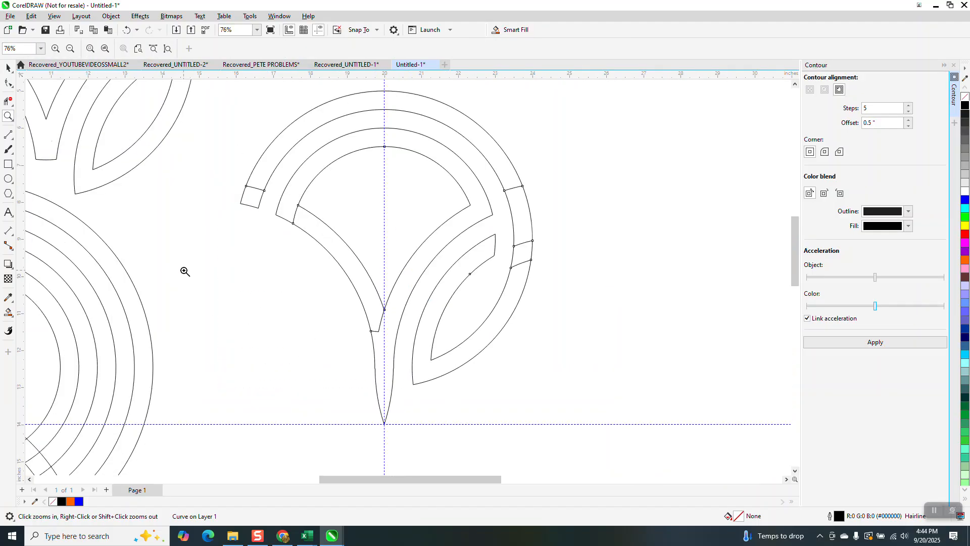
{"action": "left_click", "coordinate": [9, 101]}
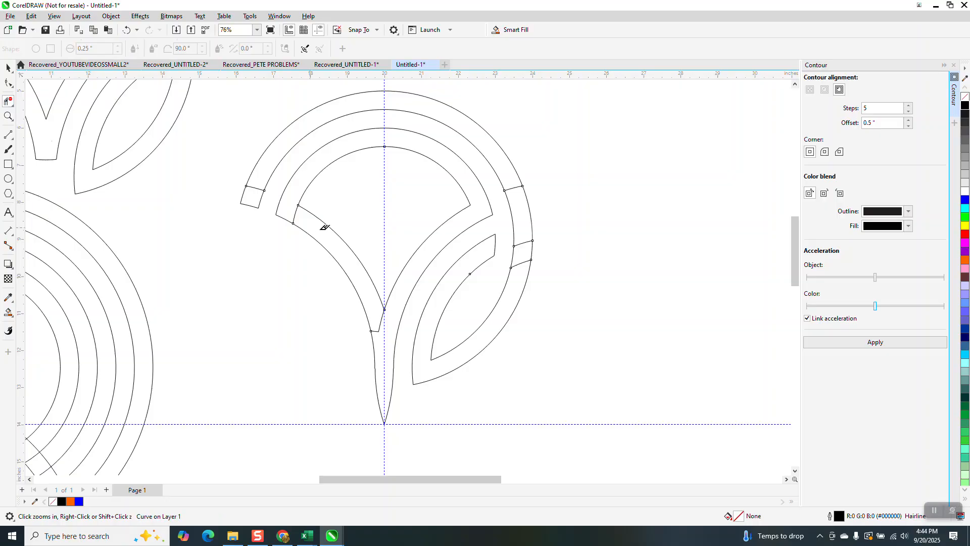
{"action": "left_click", "coordinate": [296, 213]}
{"action": "left_click", "coordinate": [255, 187]}
{"action": "left_click", "coordinate": [382, 316]}
{"action": "left_click", "coordinate": [521, 262]}
{"action": "left_click", "coordinate": [523, 243]}
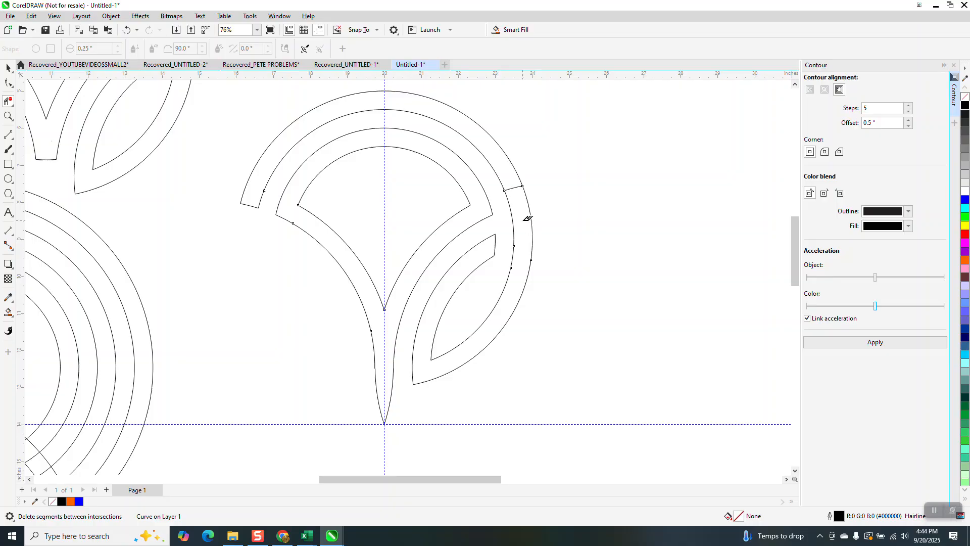
{"action": "left_click", "coordinate": [516, 186]}
{"action": "scroll", "coordinate": [401, 297], "scroll_direction": "down", "scroll_amount": 2}
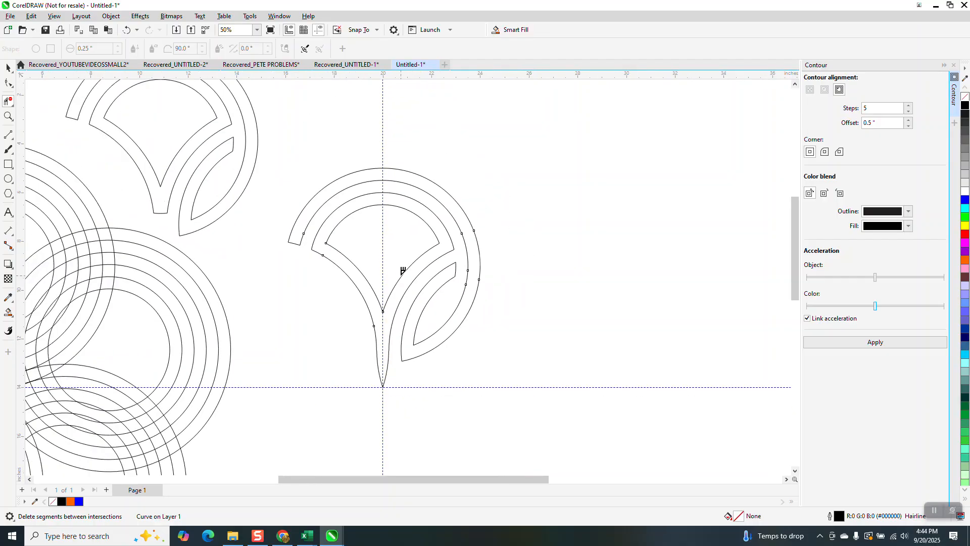
Step: Smart Fill the fan-shaped inner band and stem of the cleaned-up petal in blue with no outline
{"action": "left_click", "coordinate": [8, 67]}
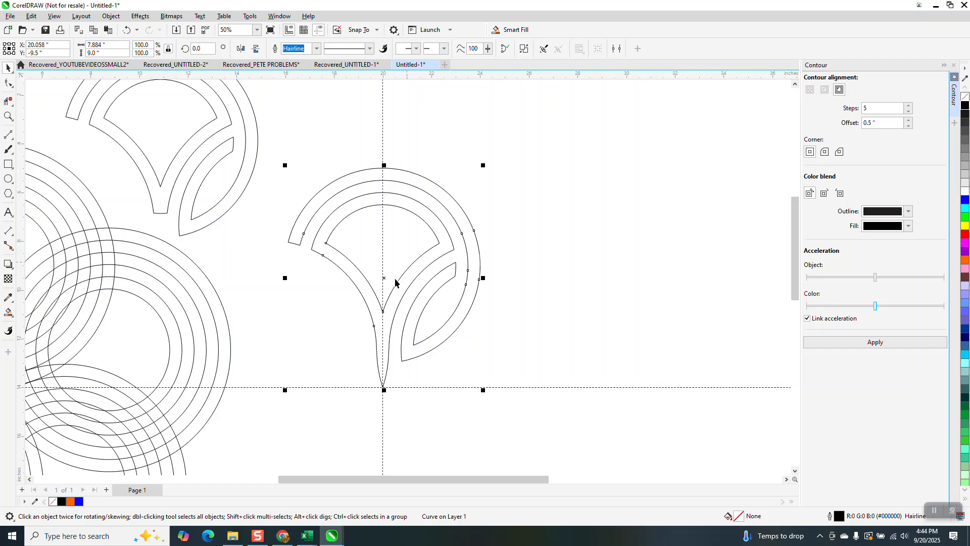
{"action": "left_click", "coordinate": [8, 311]}
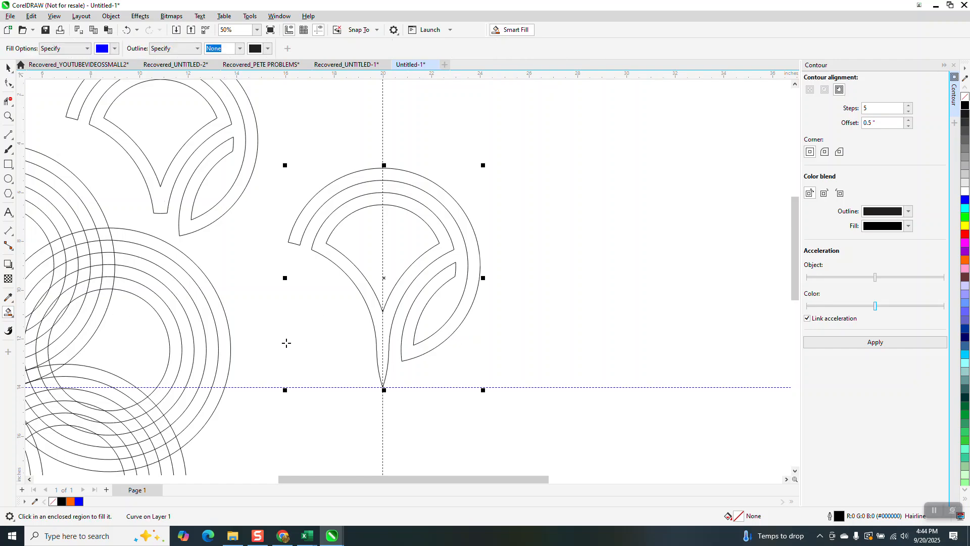
{"action": "left_click", "coordinate": [389, 327]}
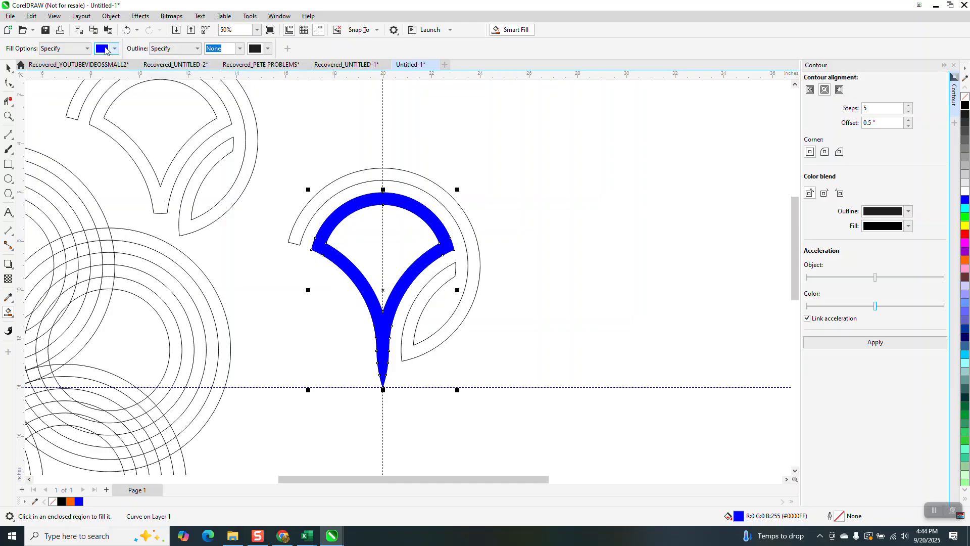
Step: Set the Smart Fill colour to cyan and fill the petal's outer band together with its leaf-shaped loop
{"action": "left_click", "coordinate": [114, 49]}
{"action": "left_click", "coordinate": [158, 112]}
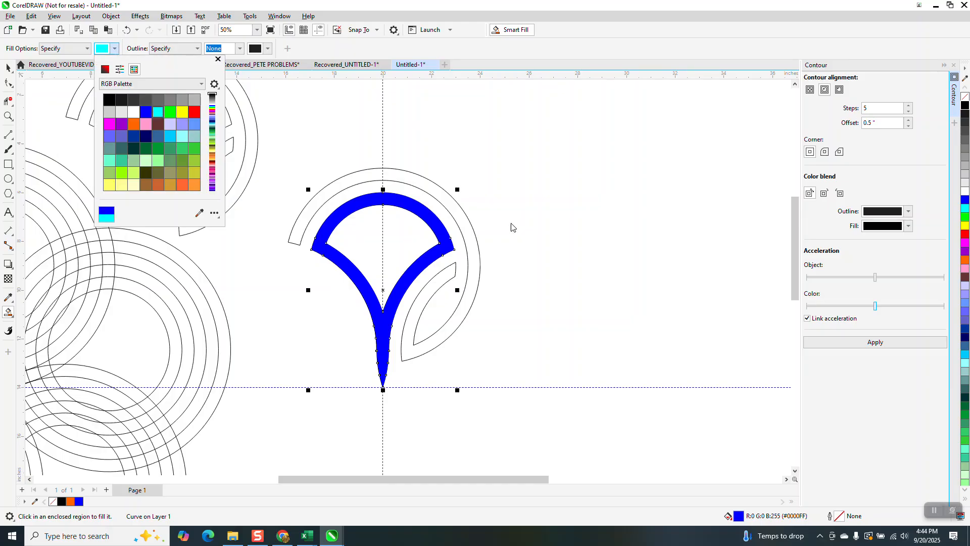
{"action": "left_click", "coordinate": [465, 222]}
{"action": "left_click", "coordinate": [466, 222]}
{"action": "scroll", "coordinate": [467, 224], "scroll_direction": "down", "scroll_amount": 1}
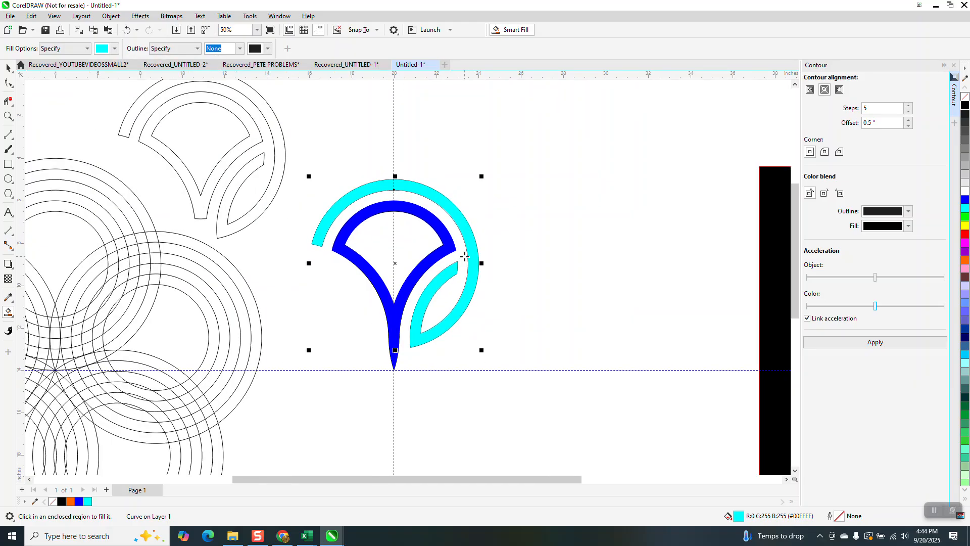
Step: Remove the outline from all the pieces of the blue and cyan petal and group them
{"action": "left_click", "coordinate": [8, 67]}
{"action": "left_click_drag", "start_coordinate": [317, 143], "coordinate": [531, 403]}
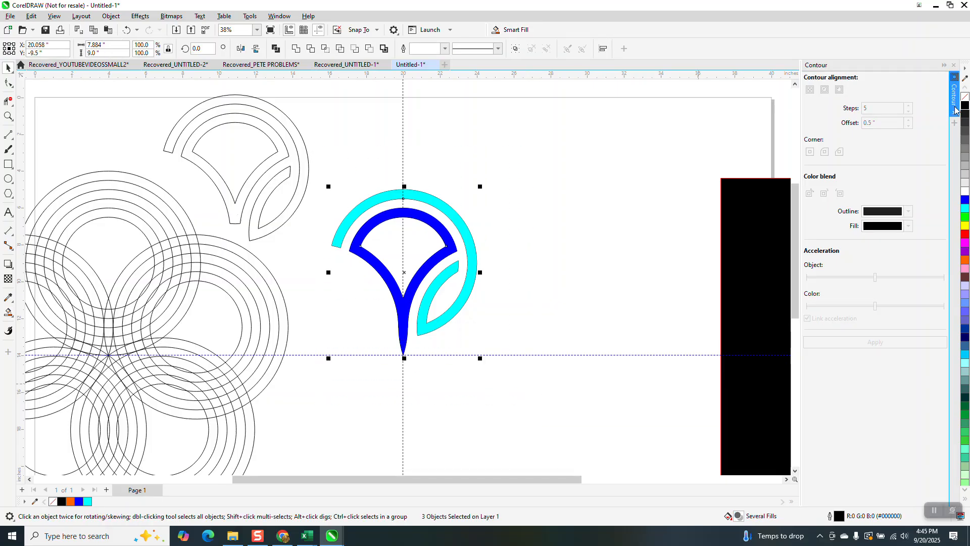
{"action": "right_click", "coordinate": [965, 99]}
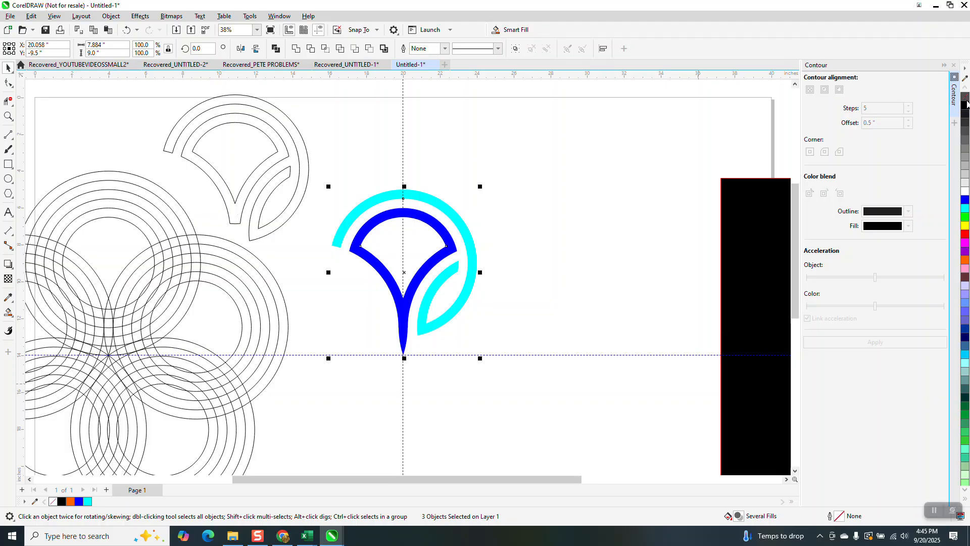
{"action": "key", "text": "ctrl+g"}
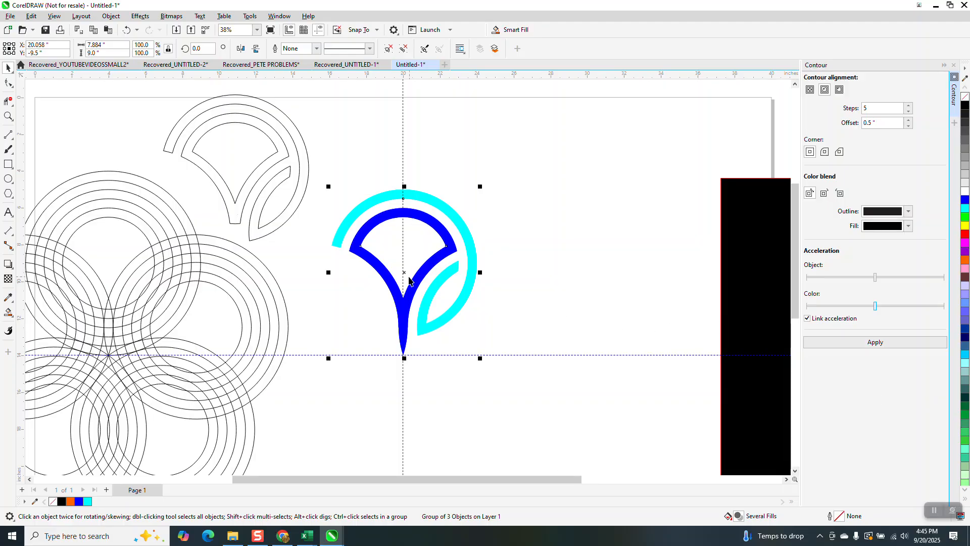
Step: Set the petal group's rotation centre at the guideline intersection, and move the concentric ring group farther left, clear of the petal
{"action": "left_click", "coordinate": [407, 277]}
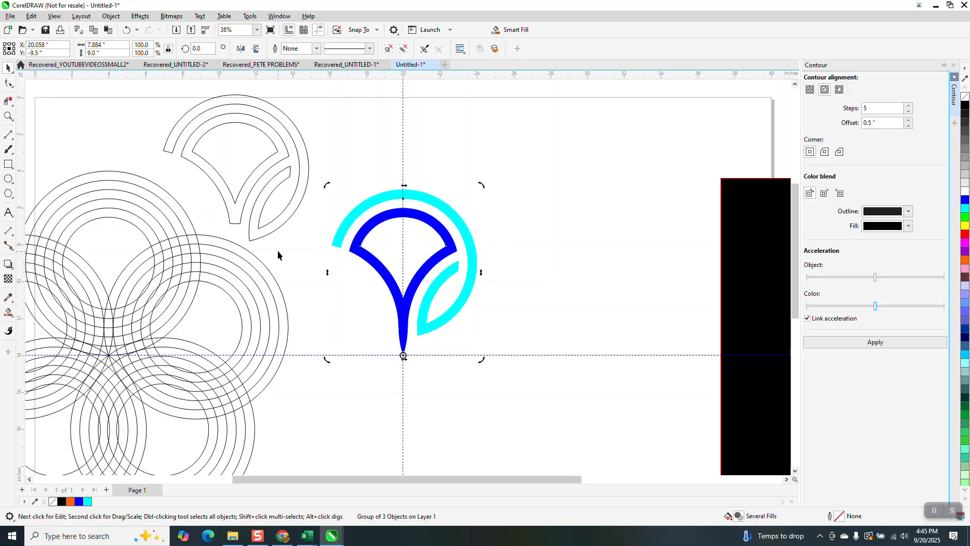
{"action": "left_click_drag", "start_coordinate": [269, 273], "coordinate": [124, 261]}
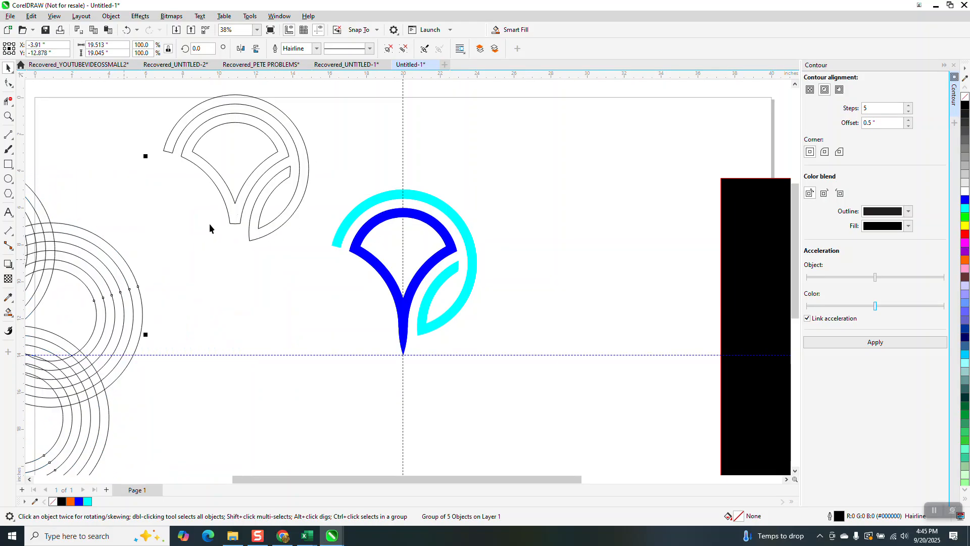
Step: Create a copy of the blue and cyan petal group rotated 72 degrees around the guideline intersection
{"action": "left_click", "coordinate": [368, 228]}
{"action": "type", "text": "72"}
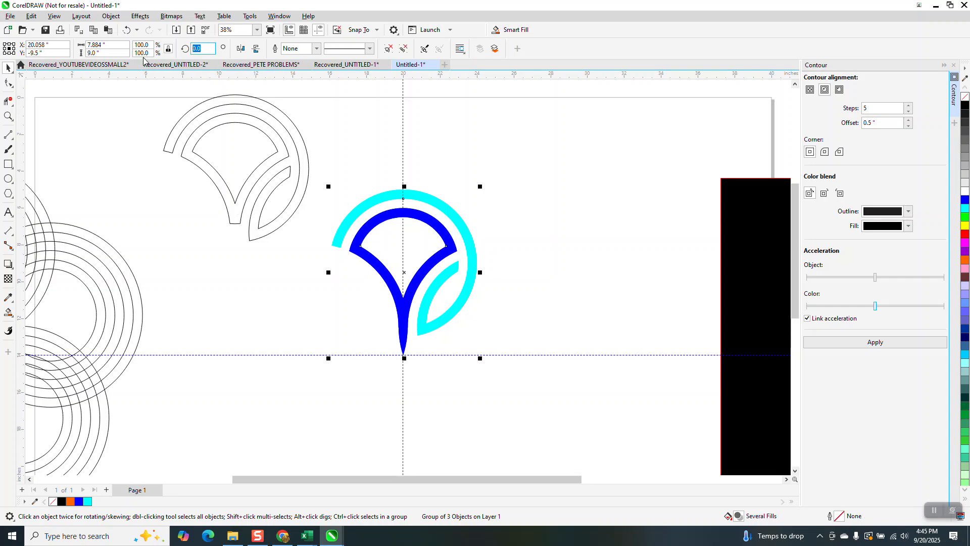
{"action": "key", "text": "Return"}
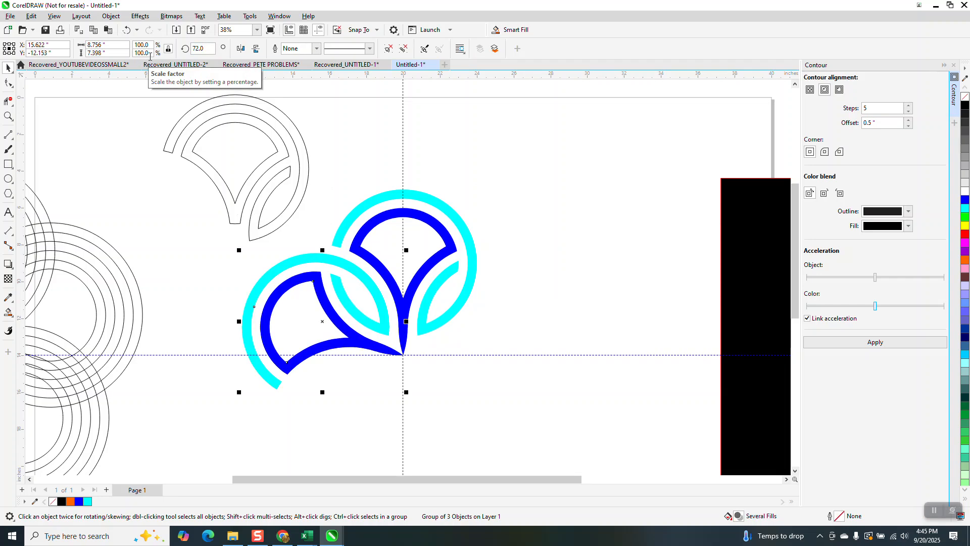
Step: Create another petal copy at a rotation of 144 degrees and repeat the rotated duplication twice to complete the five-petal flower
{"action": "left_click_drag", "start_coordinate": [206, 52], "coordinate": [165, 55]}
{"action": "type", "text": "144"}
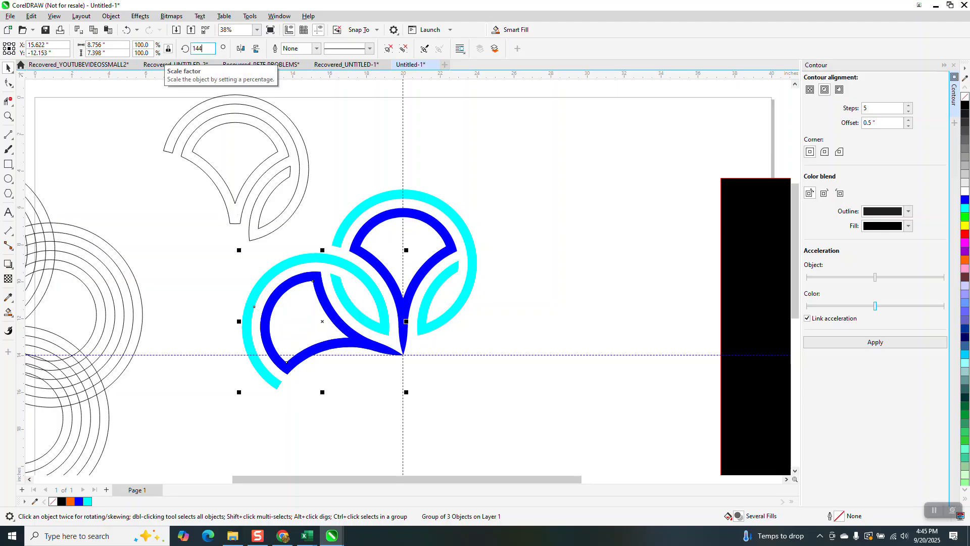
{"action": "key", "text": "Return"}
{"action": "key", "text": "ctrl+r"}
{"action": "key", "text": "ctrl+r"}
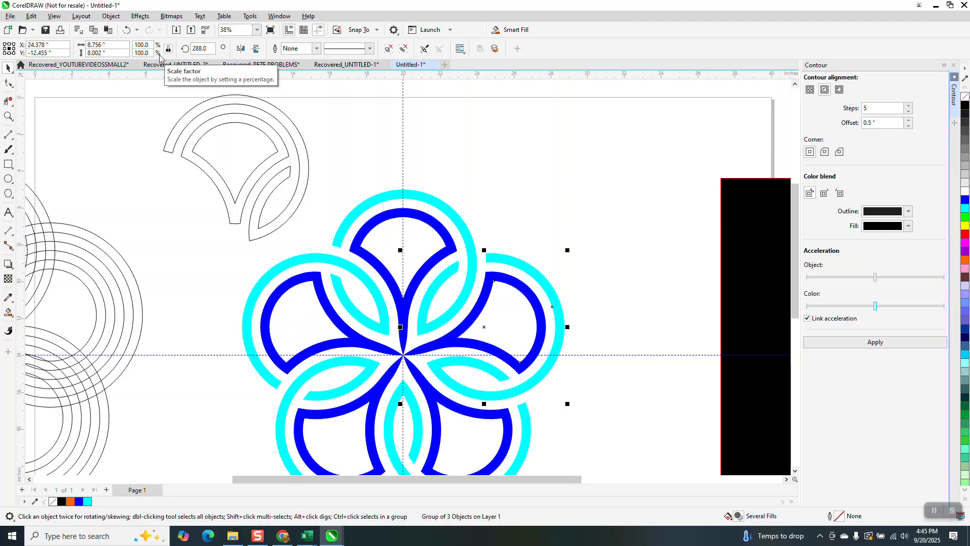
Step: Examine how the petal tips meet at the flower's centre, and hide the guidelines
{"action": "scroll", "coordinate": [403, 343], "scroll_direction": "down", "scroll_amount": 2}
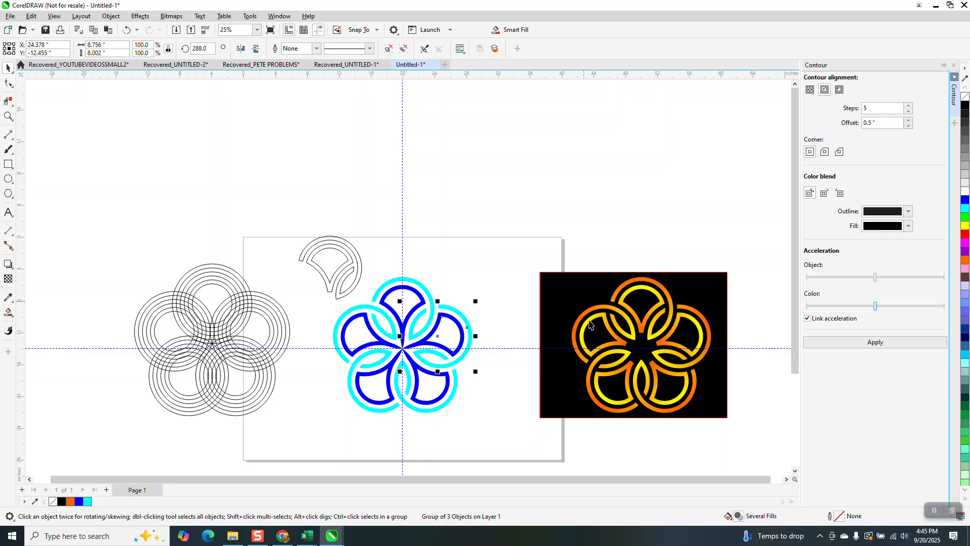
{"action": "left_click", "coordinate": [8, 117]}
{"action": "left_click_drag", "start_coordinate": [360, 310], "coordinate": [489, 410]}
{"action": "left_click_drag", "start_coordinate": [312, 228], "coordinate": [382, 261]}
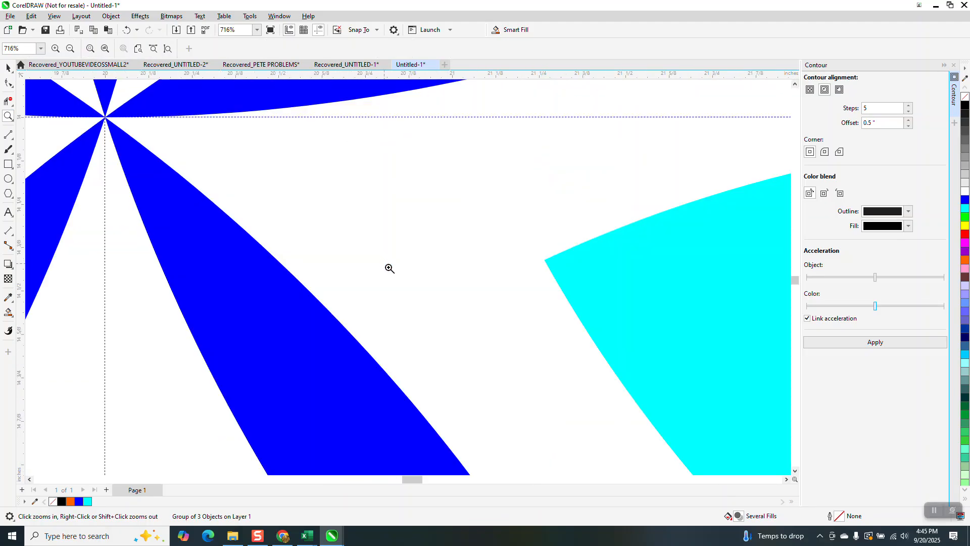
{"action": "scroll", "coordinate": [454, 314], "scroll_direction": "down", "scroll_amount": 5}
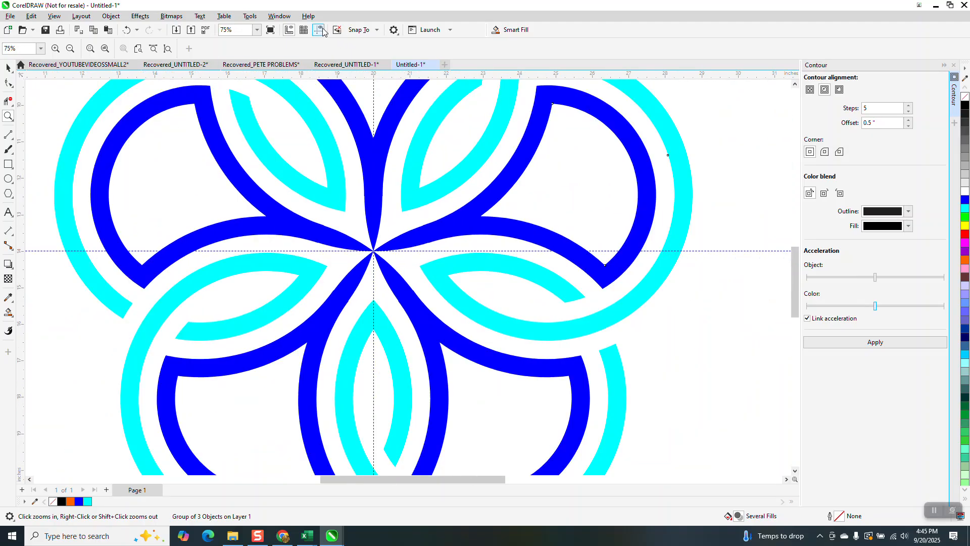
{"action": "scroll", "coordinate": [332, 302], "scroll_direction": "down", "scroll_amount": 1}
{"action": "scroll", "coordinate": [333, 303], "scroll_direction": "down", "scroll_amount": 2}
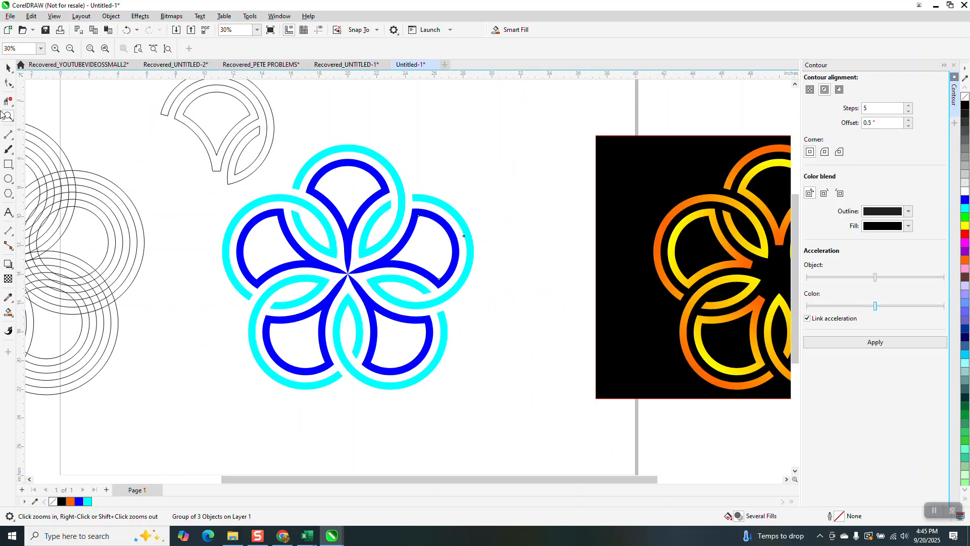
Step: Move the unfilled petal outline down beside the rings, and stretch the black rectangle to about 50.9 inches wide behind the blue and cyan flower
{"action": "left_click", "coordinate": [7, 68]}
{"action": "left_click_drag", "start_coordinate": [217, 168], "coordinate": [56, 454]}
{"action": "left_click", "coordinate": [644, 253]}
{"action": "left_click_drag", "start_coordinate": [596, 266], "coordinate": [198, 251]}
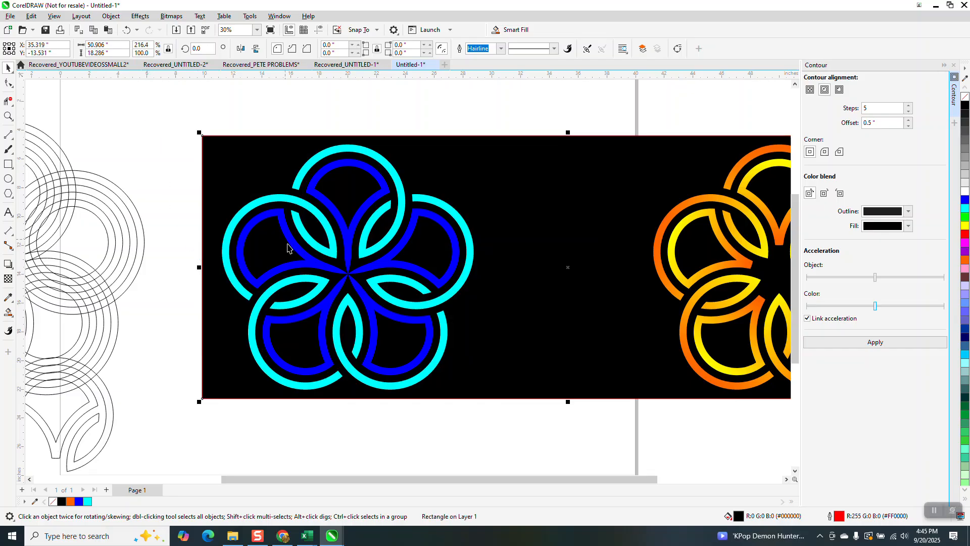
{"action": "scroll", "coordinate": [285, 251], "scroll_direction": "down", "scroll_amount": 2}
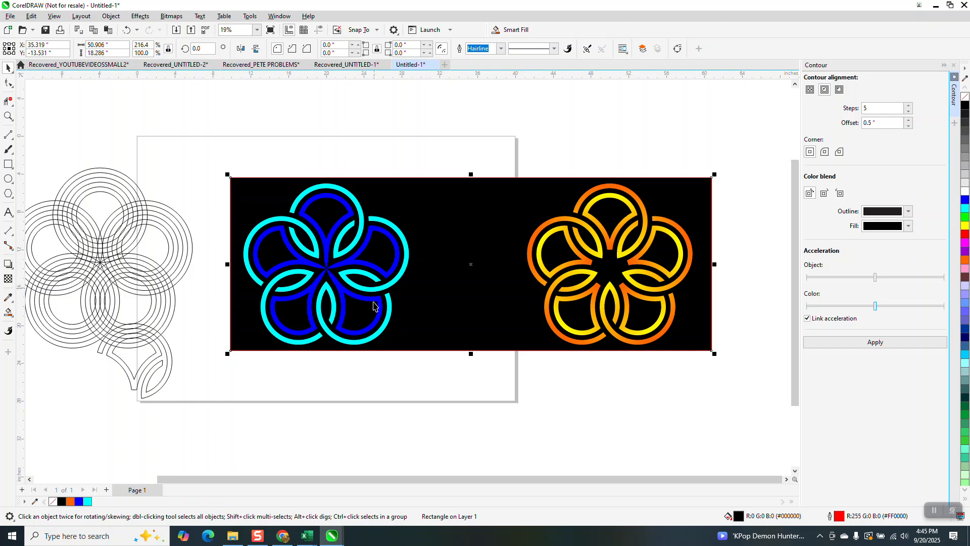